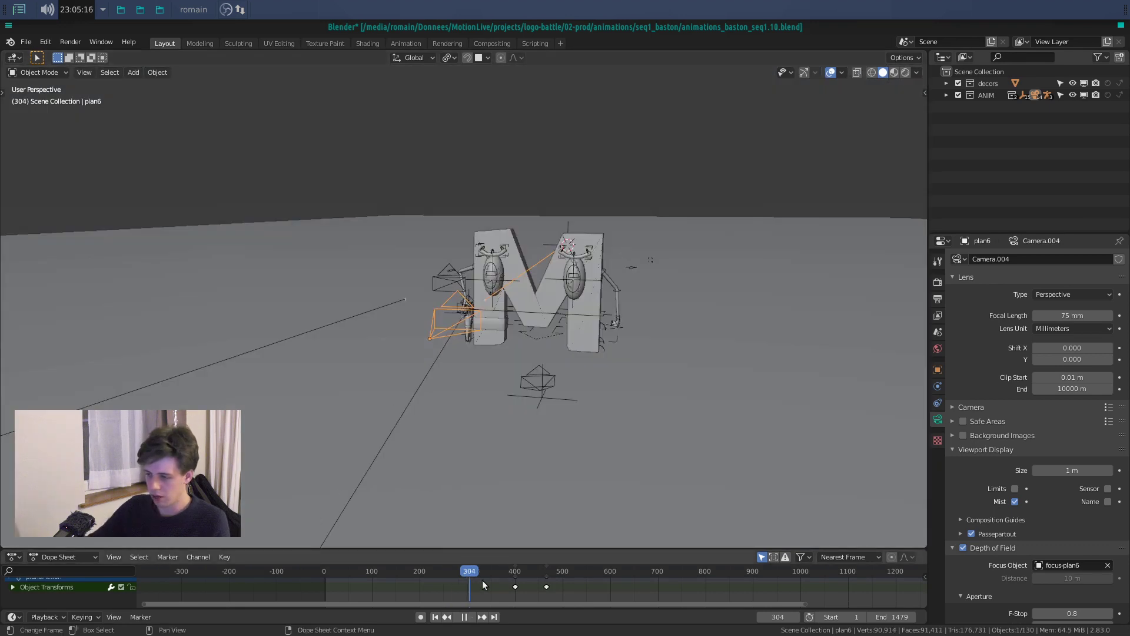
# Scrub through the letter M character animation on the timeline to examine its motion
pyautogui.click(398, 582)
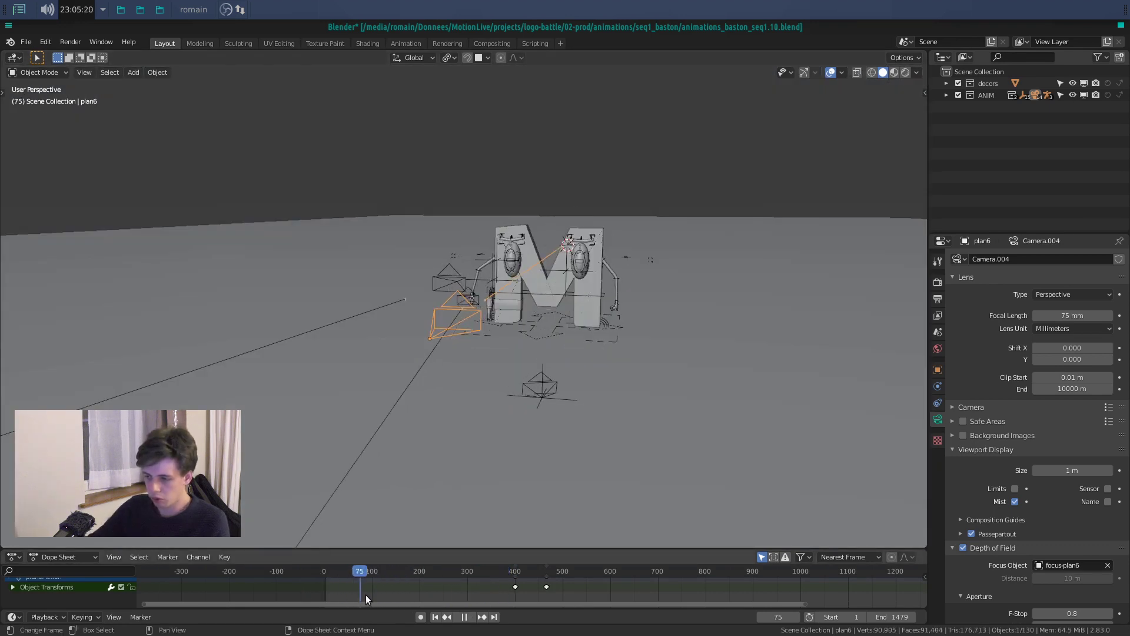
pyautogui.moveTo(400, 591); pyautogui.dragTo(482, 599)
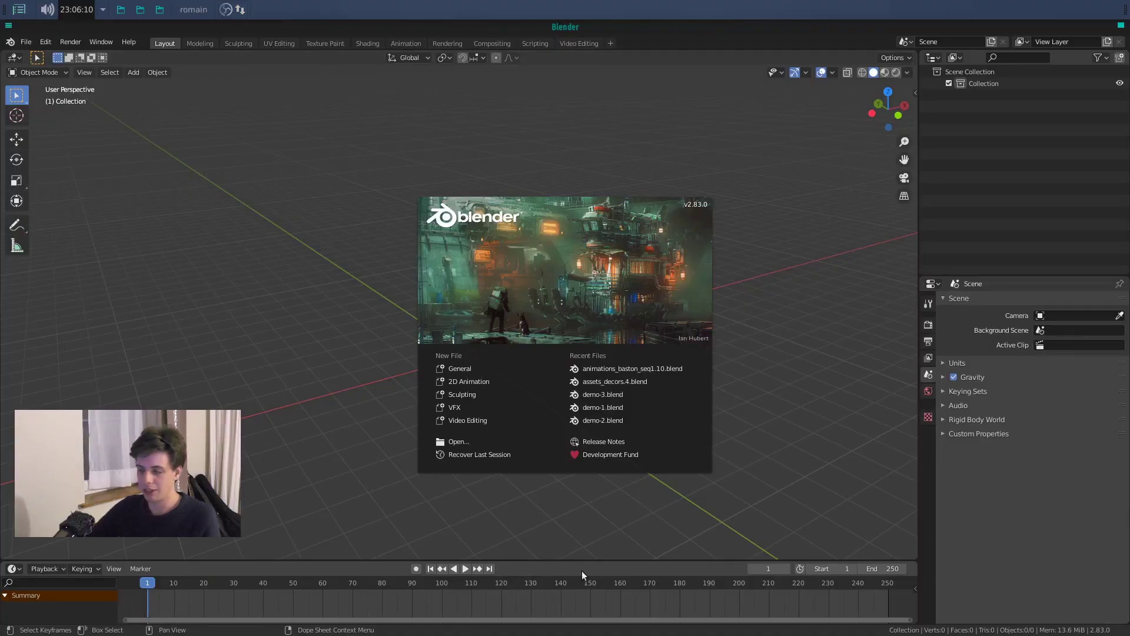
# Dismiss the splash screen of the new file and add a camera to the empty scene
pyautogui.click(324, 350)
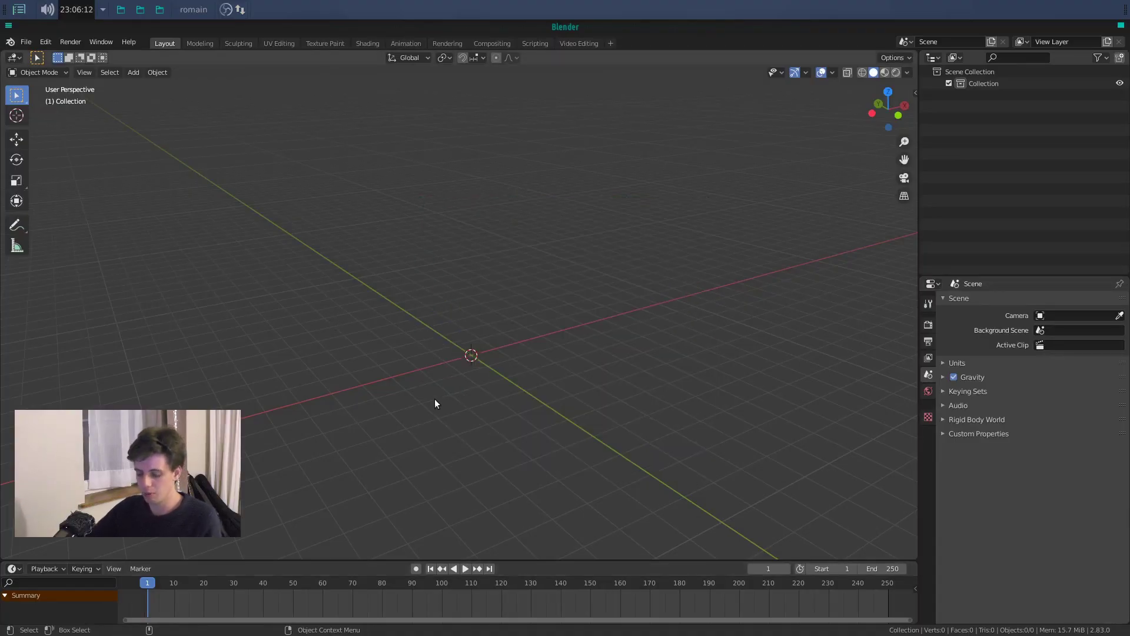
pyautogui.press('n')
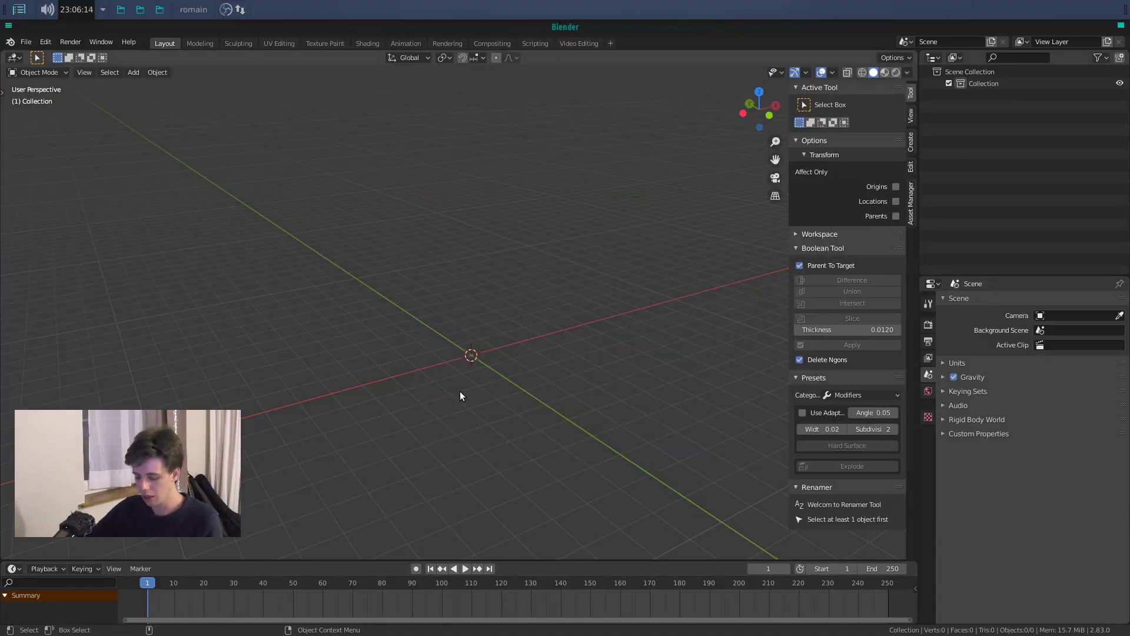
pyautogui.press('n')
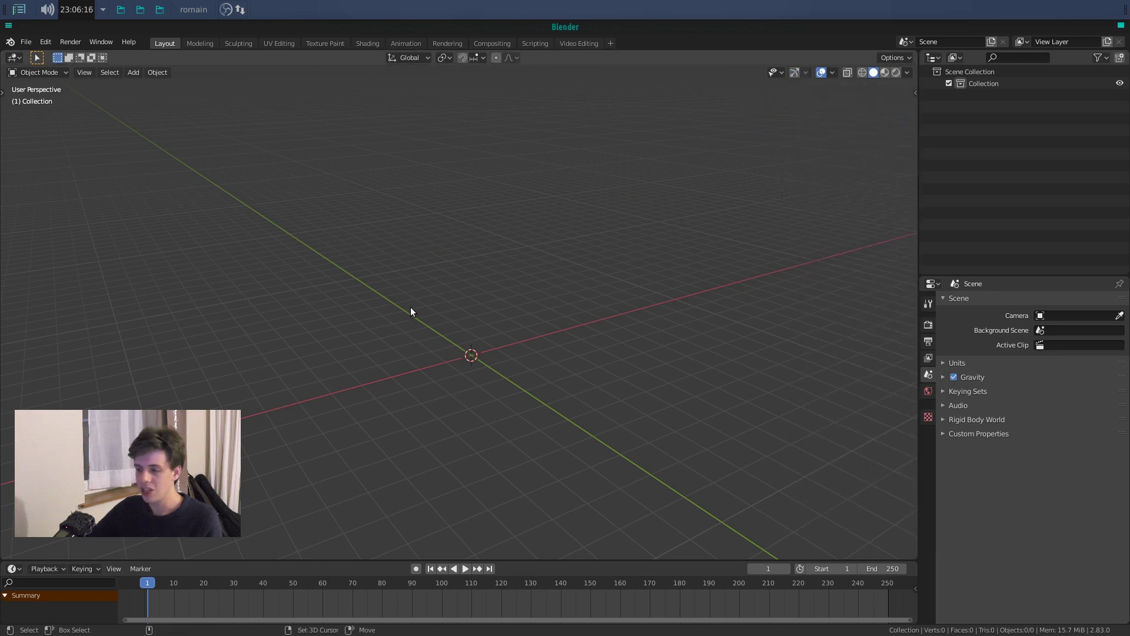
pyautogui.hotkey('shift', 'a')
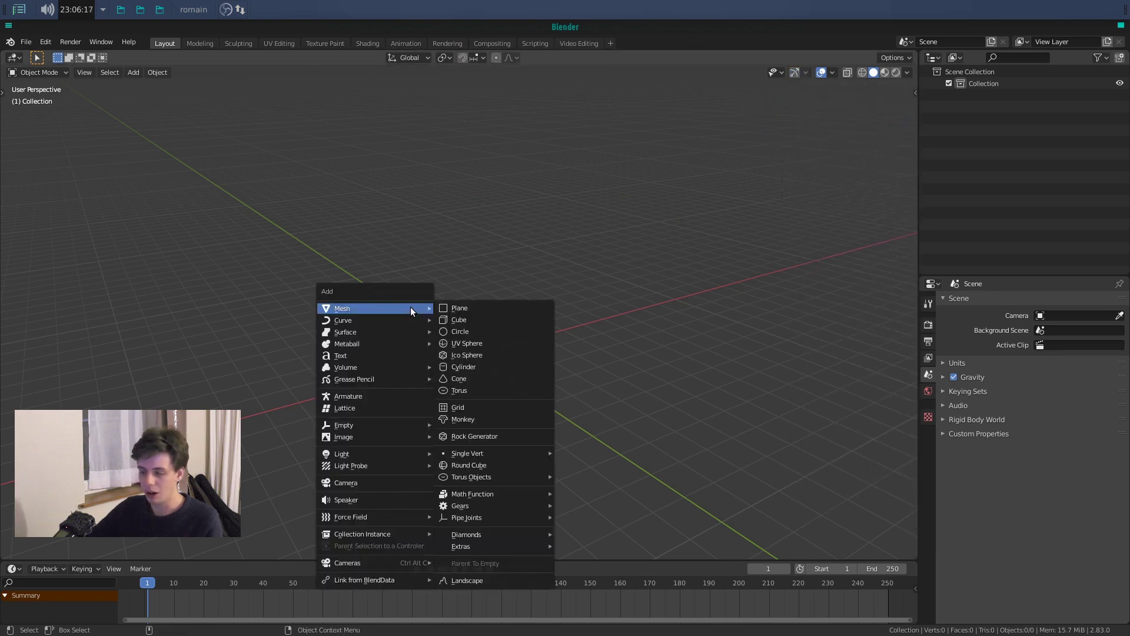
pyautogui.click(376, 483)
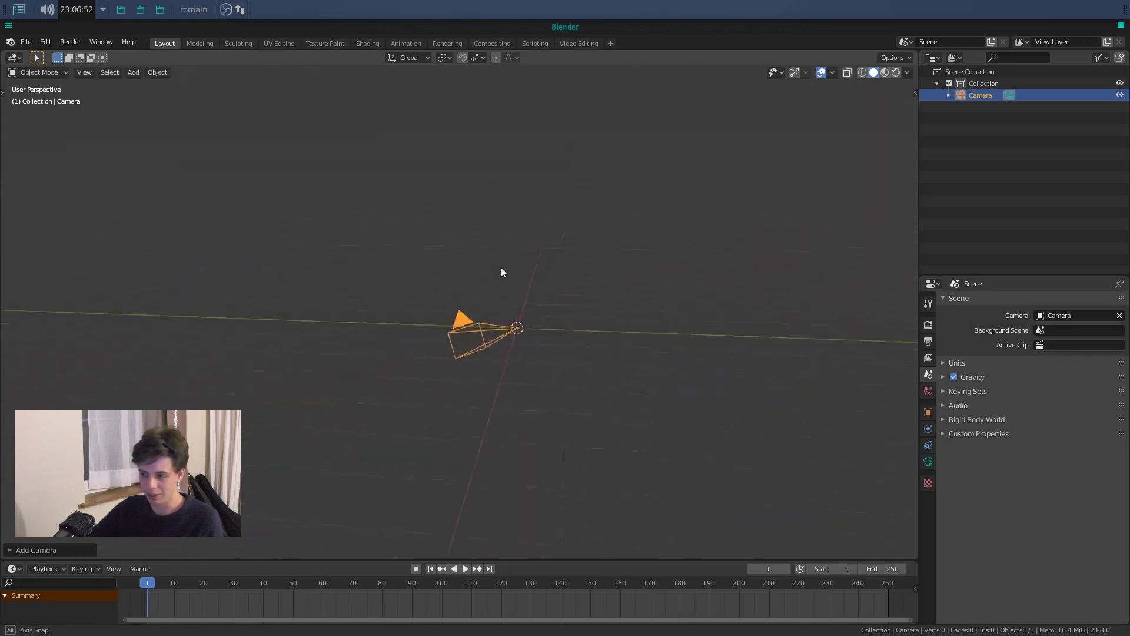
# Move the camera backward from the world origin along its local Z axis
pyautogui.scroll(-4, 478, 320)
pyautogui.press('g')
pyautogui.press('z')
pyautogui.press('z')
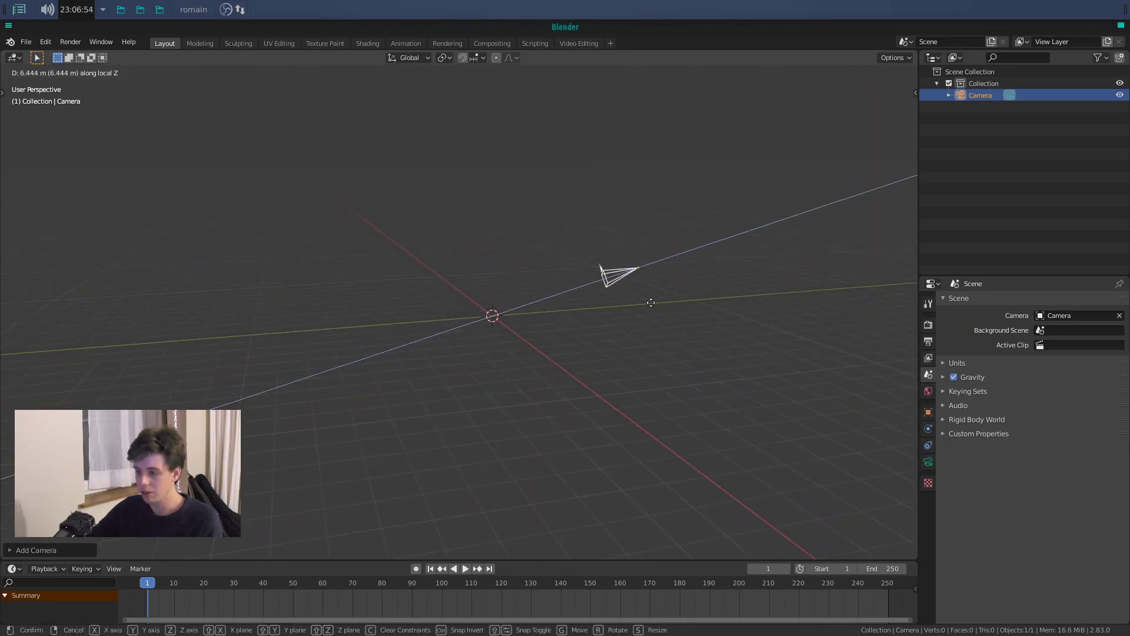
pyautogui.click(761, 271)
# Add a plane mesh and scale it up into a large floor extending under the camera
pyautogui.hotkey('shift', 'a')
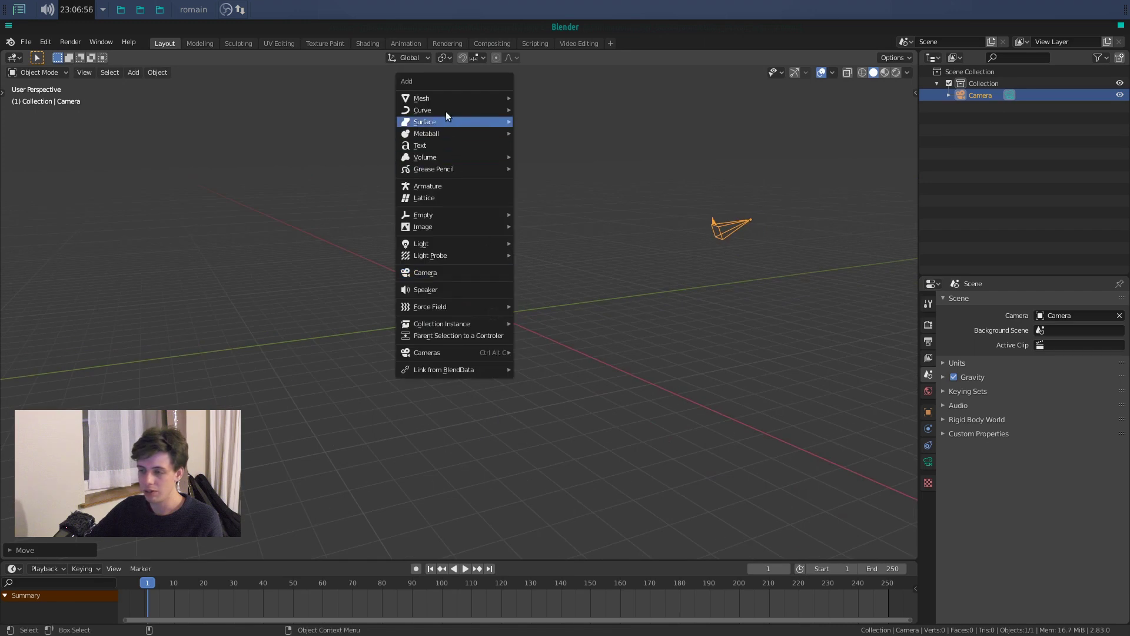
pyautogui.moveTo(444, 98)
pyautogui.click(535, 98)
pyautogui.press('s')
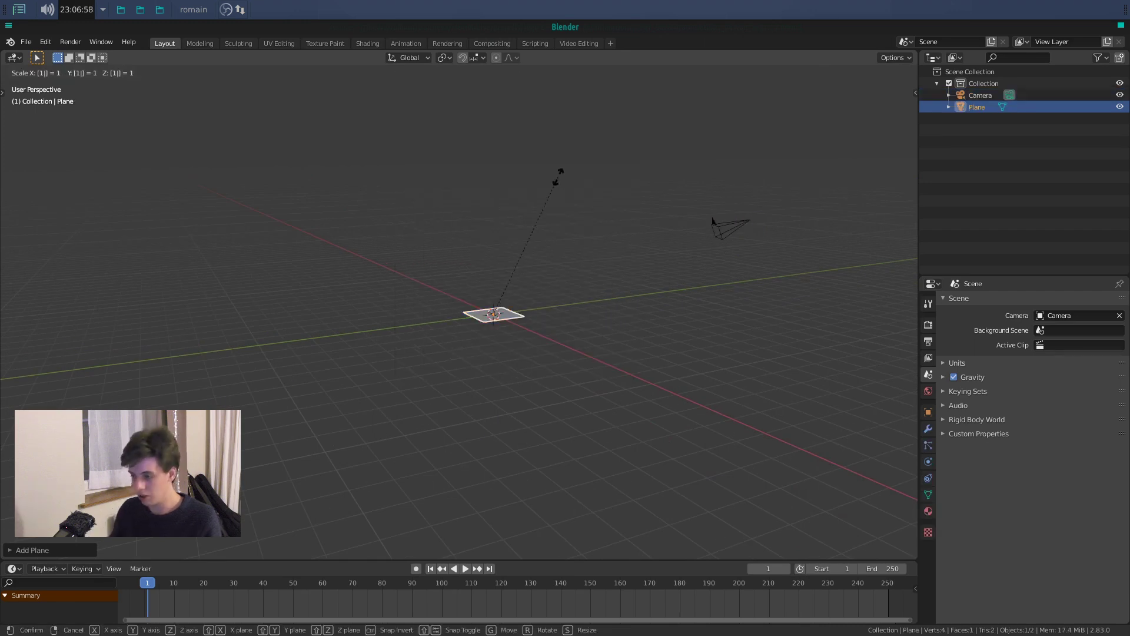
pyautogui.click(557, 176)
# Add a monkey mesh at the world origin
pyautogui.hotkey('shift', 'a')
pyautogui.moveTo(557, 178)
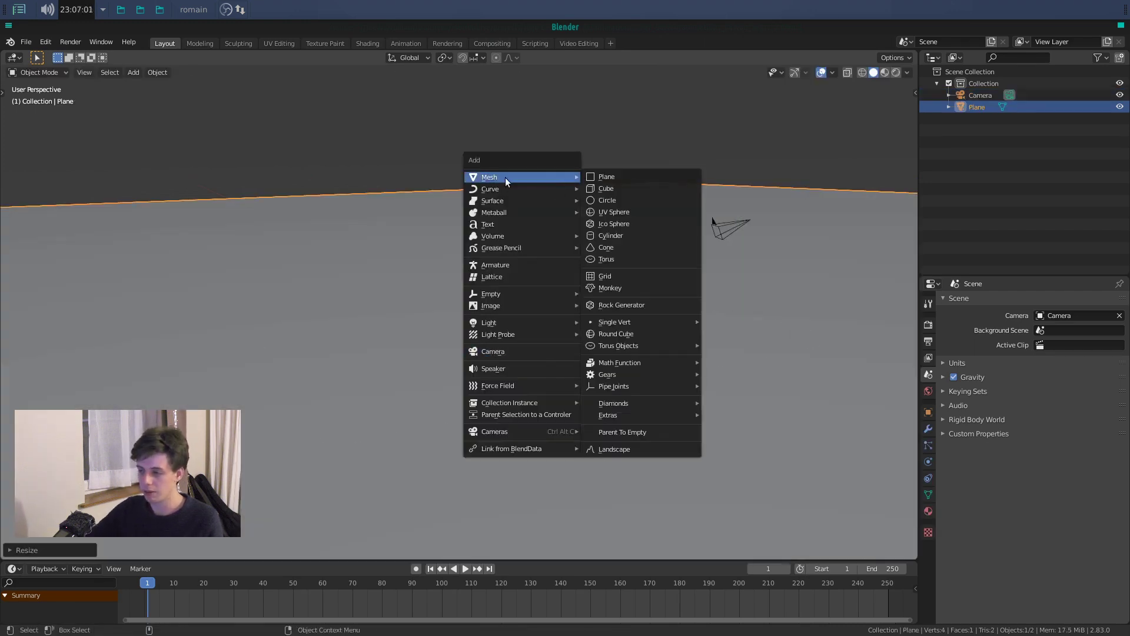
pyautogui.click(622, 289)
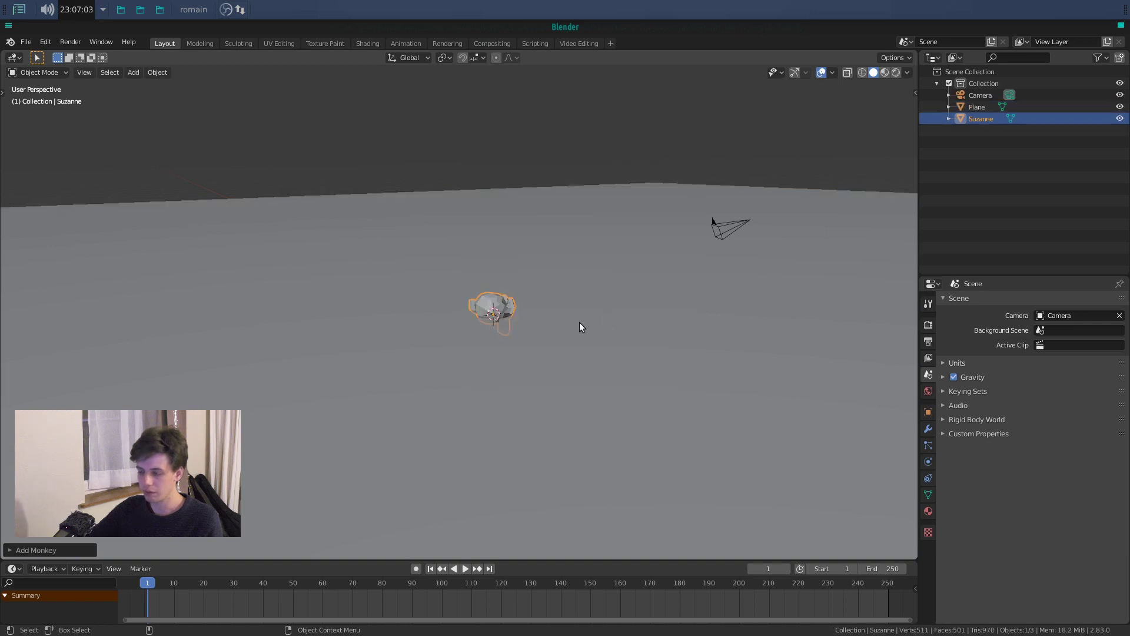
# Give the monkey a Subdivision Surface modifier with viewport level 2 and apply smooth shading
pyautogui.scroll(4, 566, 323)
pyautogui.moveTo(572, 326); pyautogui.dragTo(452, 340, button='middle')
pyautogui.click(929, 429)
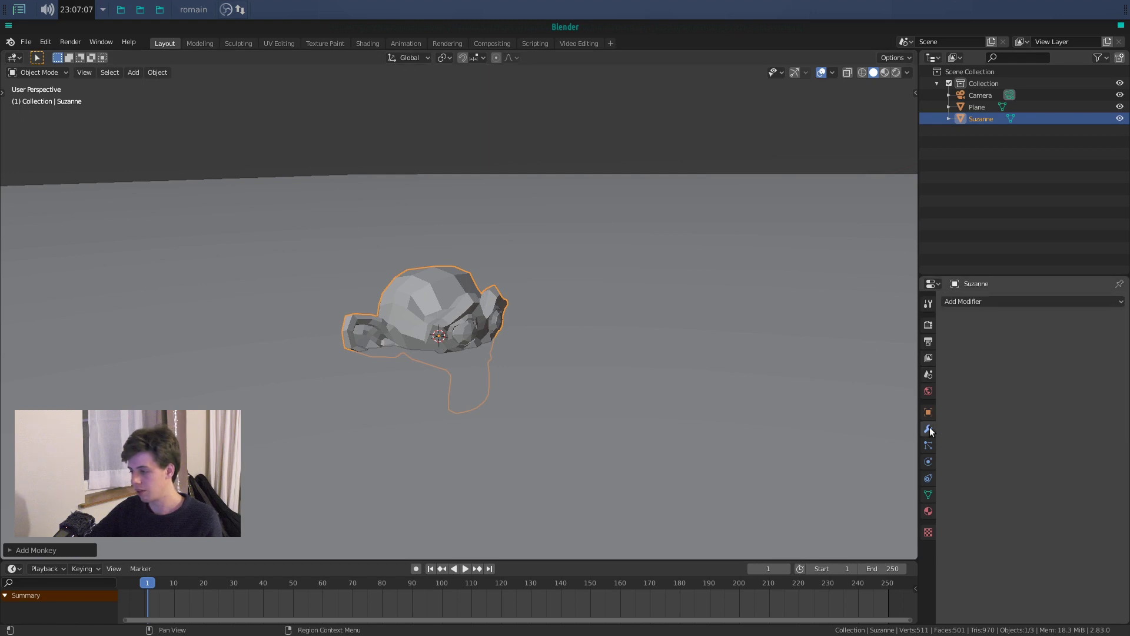
pyautogui.click(966, 303)
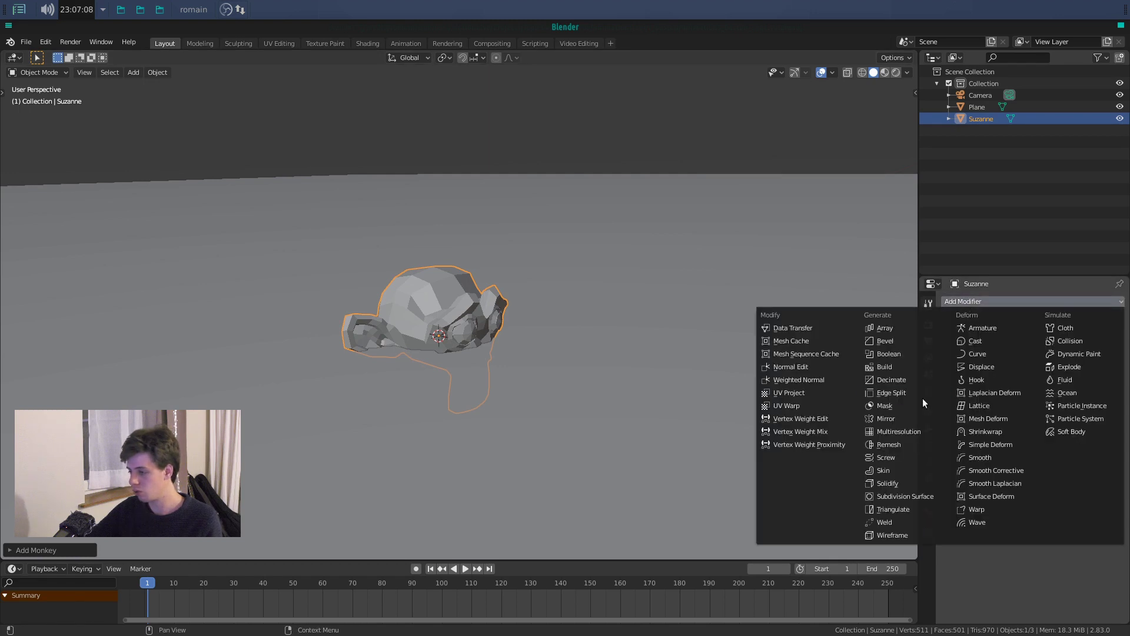
pyautogui.click(896, 495)
pyautogui.scroll(2, 519, 397)
pyautogui.click(1027, 422)
pyautogui.rightClick(454, 277)
pyautogui.click(454, 278)
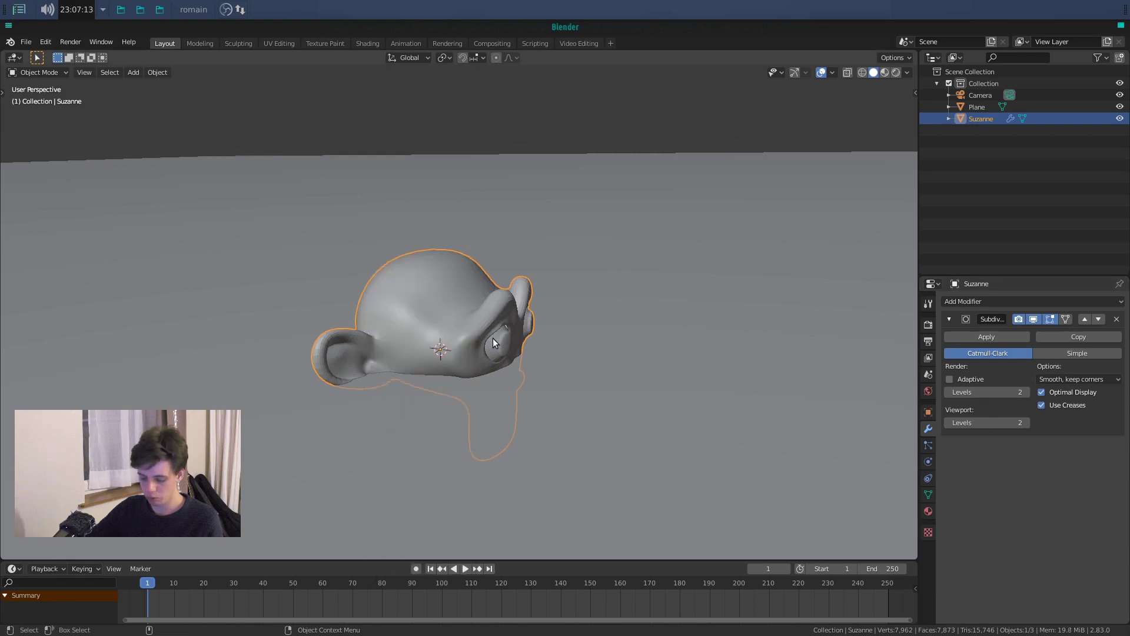
# Raise the monkey above the floor plane and tilt it with a free trackball rotation
pyautogui.press('g')
pyautogui.click(480, 278)
pyautogui.press('r')
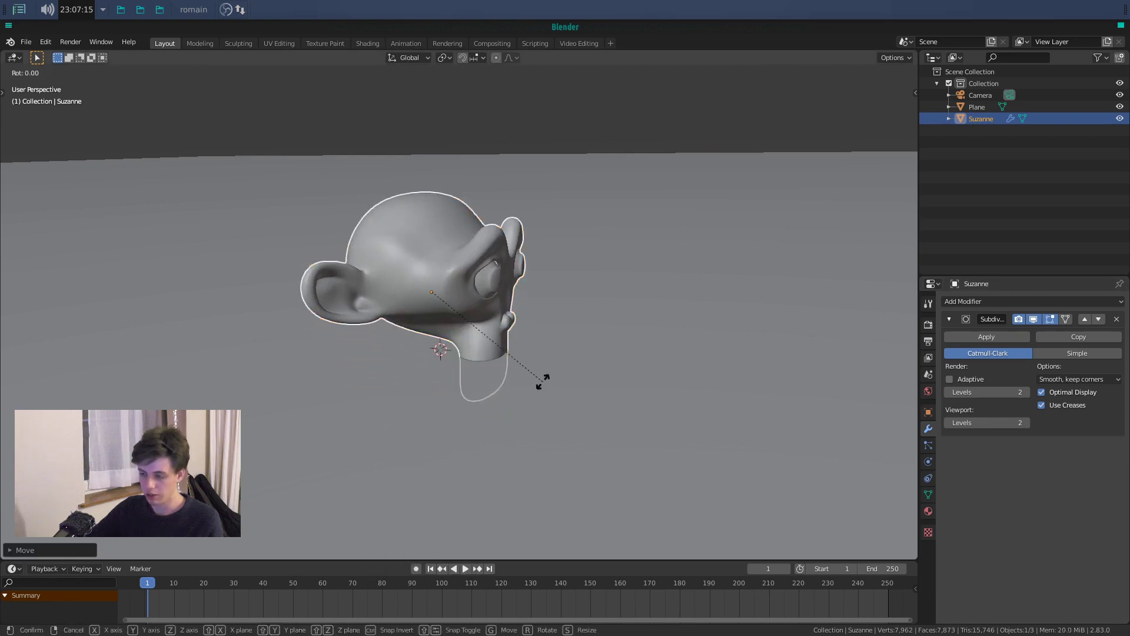
pyautogui.press('r')
pyautogui.click(493, 347)
pyautogui.hotkey('ctrl', 'z')
pyautogui.hotkey('ctrl', 'z')
pyautogui.moveTo(493, 346); pyautogui.dragTo(520, 319, button='middle')
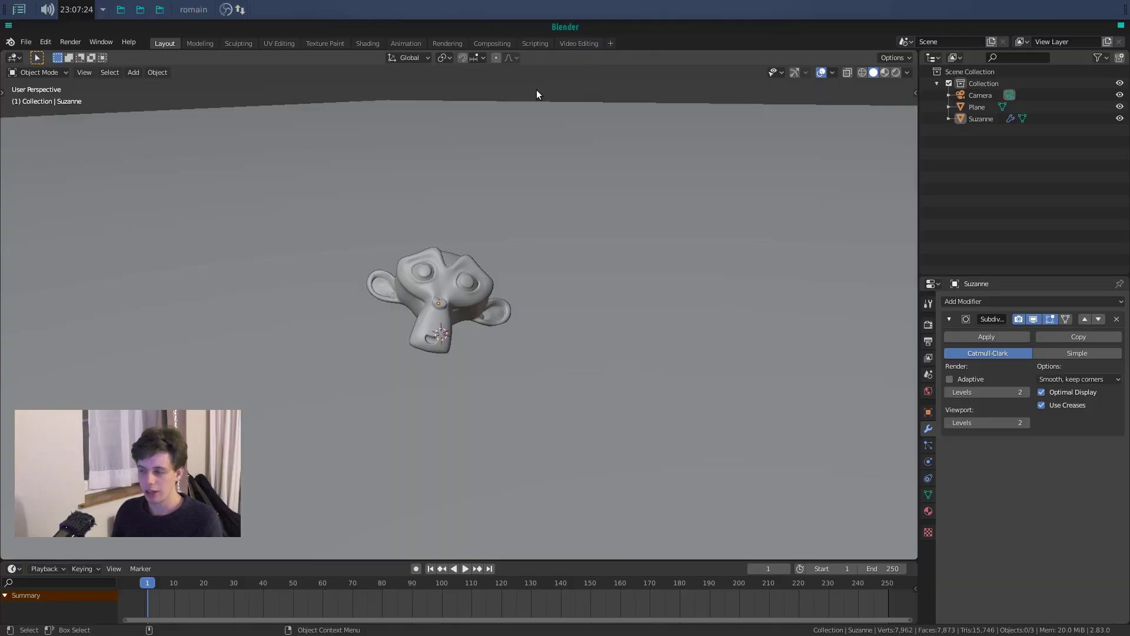
# Look through the camera, select it, and try reframing the monkey by moving and trackball-rotating the camera
pyautogui.press('KP_0')
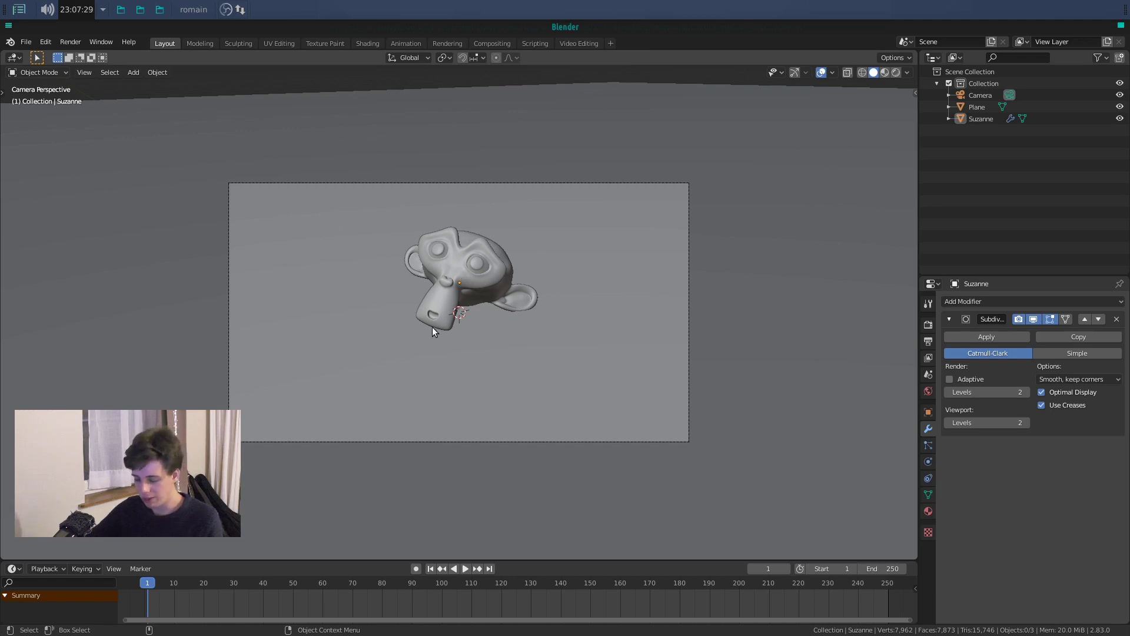
pyautogui.click(476, 441)
pyautogui.press('g')
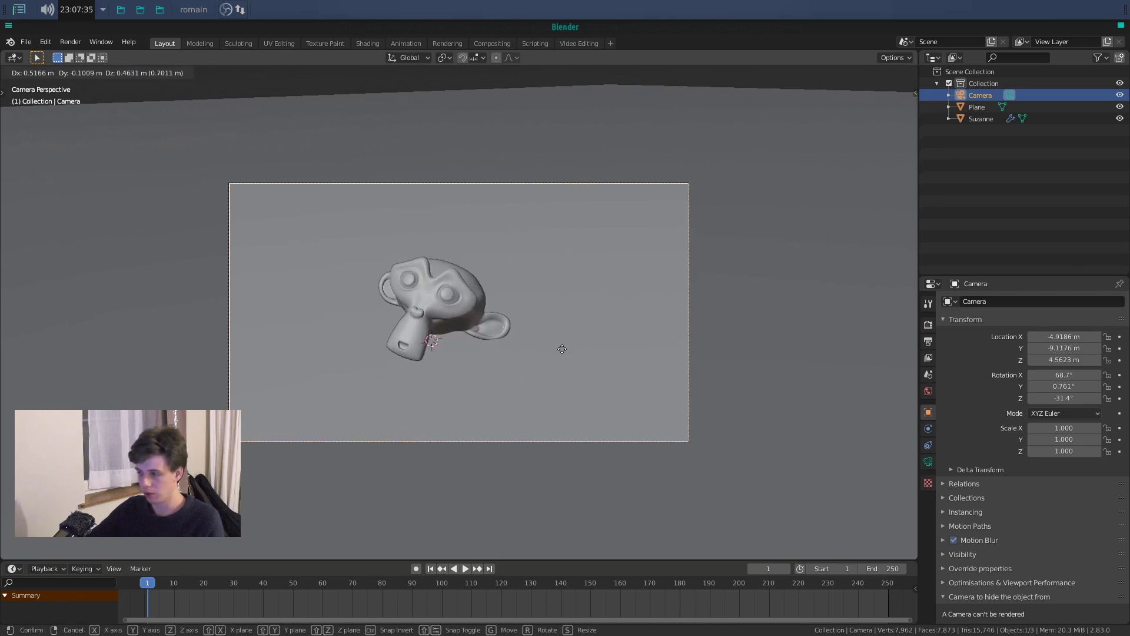
pyautogui.click(555, 346)
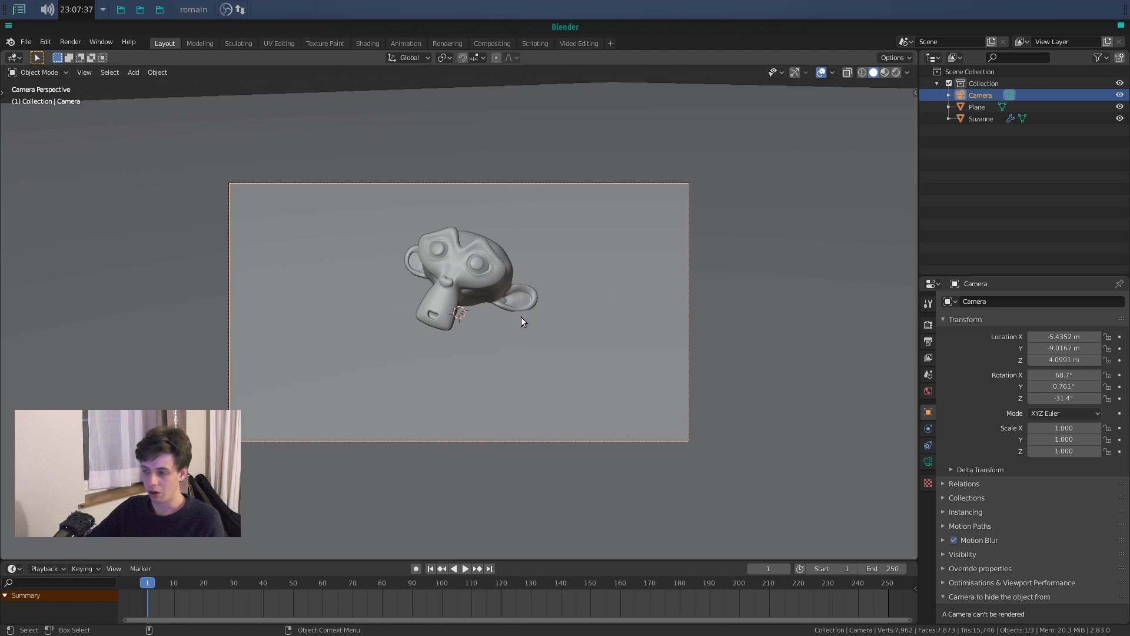
pyautogui.press('r')
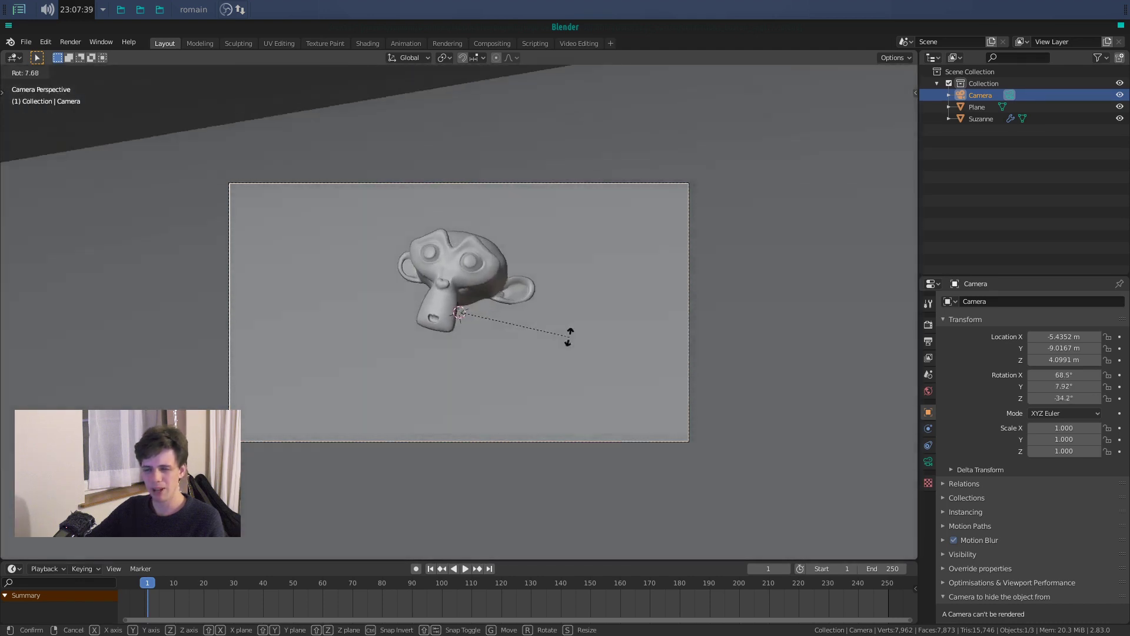
pyautogui.press('r')
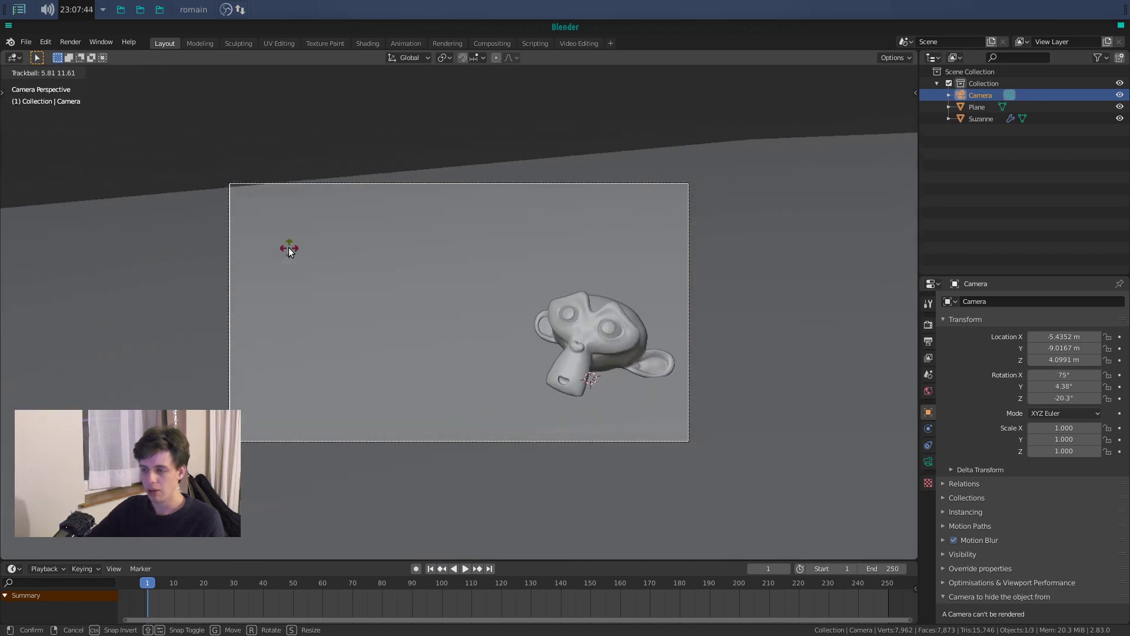
pyautogui.click(413, 128)
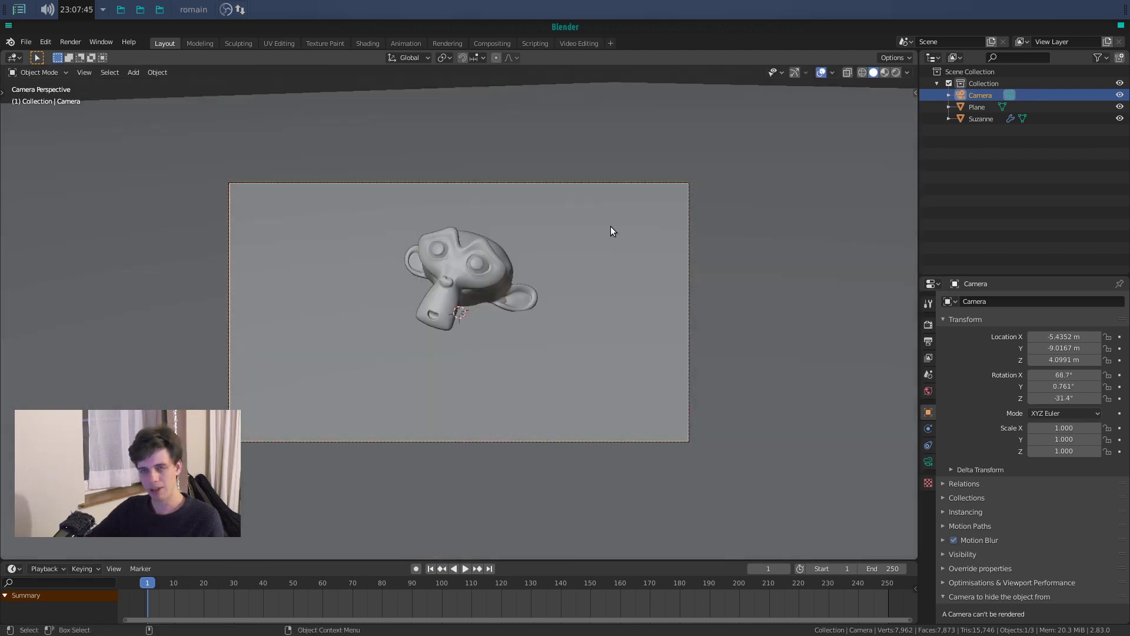
# Enable Lock Camera to View and orbit the camera down to a low angle on the monkey
pyautogui.moveTo(608, 226); pyautogui.dragTo(577, 246, button='middle')
pyautogui.press('KP_0')
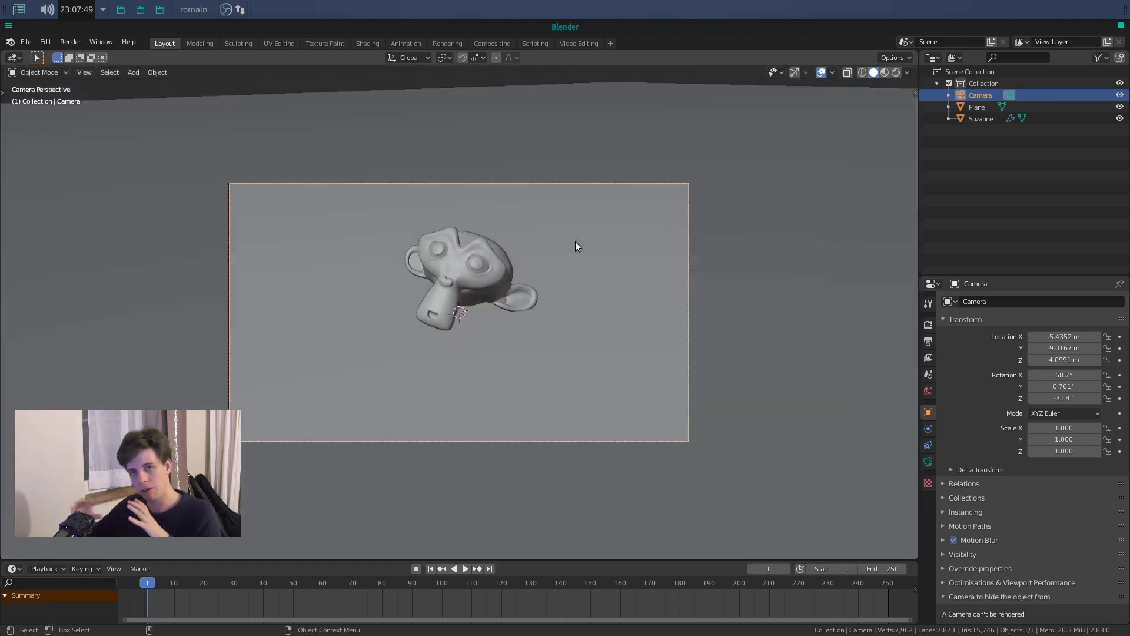
pyautogui.press('n')
pyautogui.press('n')
pyautogui.press('n')
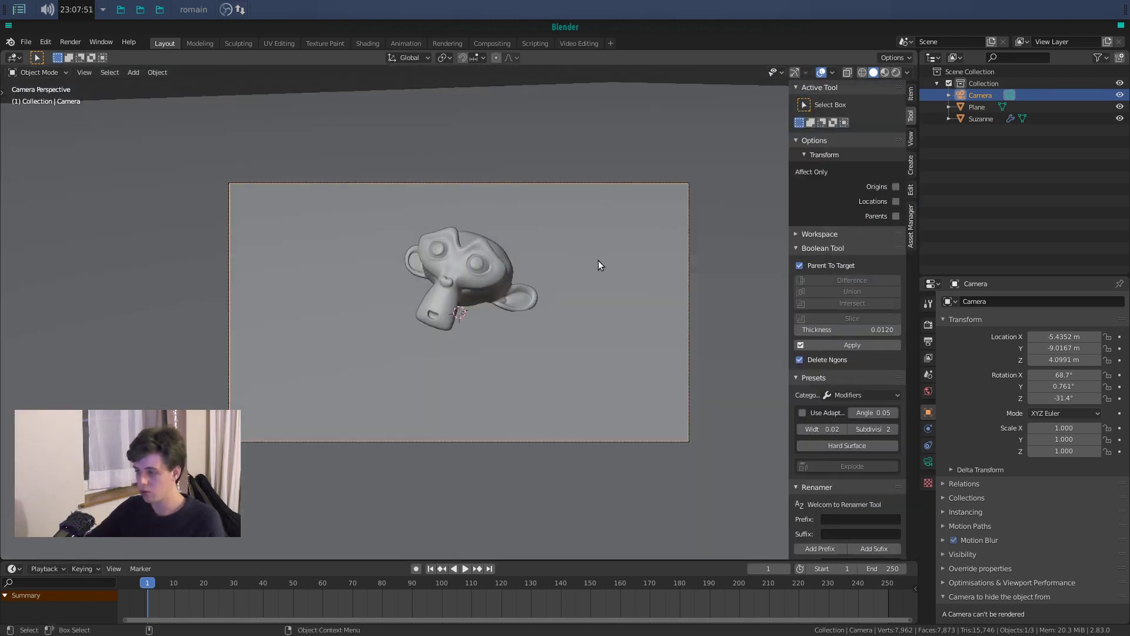
pyautogui.click(911, 138)
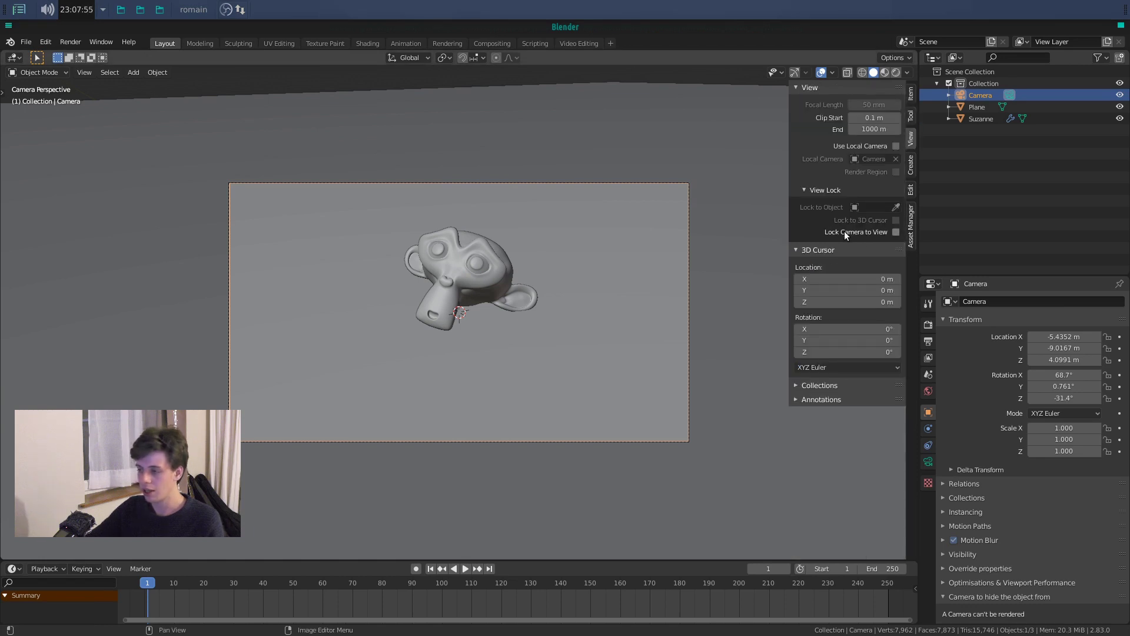
pyautogui.click(896, 232)
pyautogui.press('n')
pyautogui.moveTo(712, 235); pyautogui.dragTo(724, 206, button='middle')
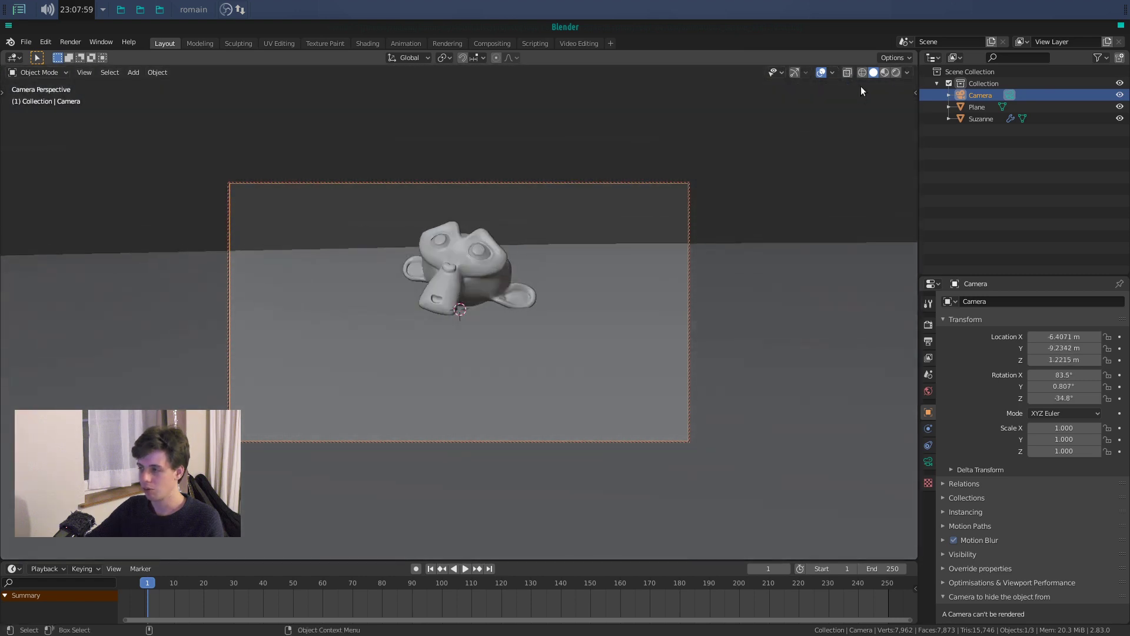
# Split the 3D viewport into two side-by-side views and set the new one to a free perspective showing both camera and monkey
pyautogui.moveTo(912, 51); pyautogui.dragTo(500, 185)
pyautogui.press('KP_0')
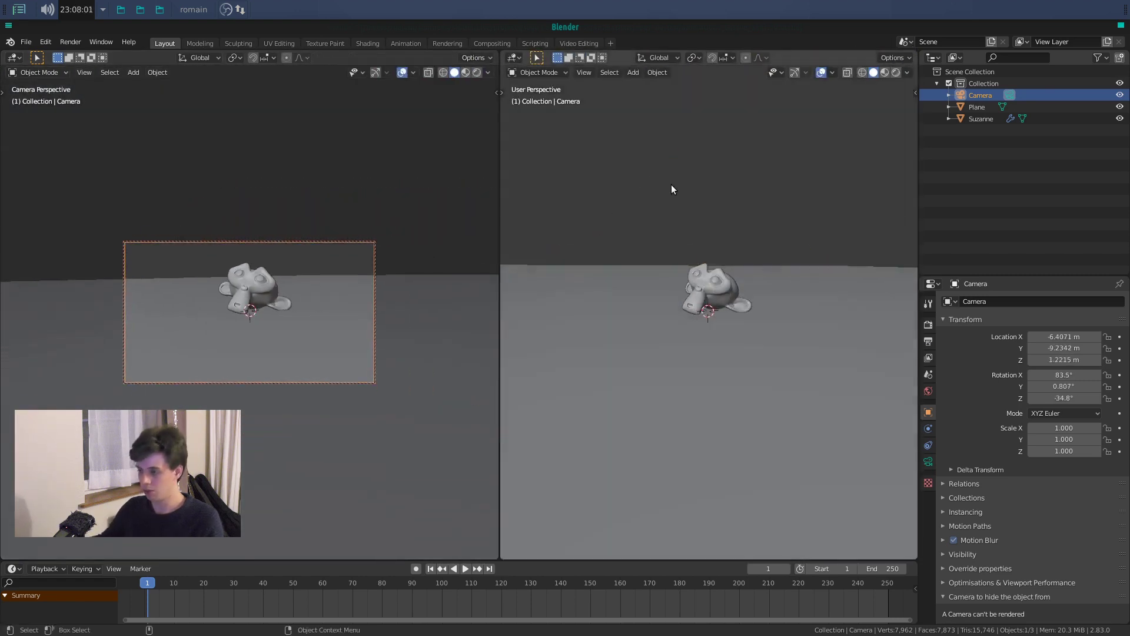
pyautogui.scroll(-6, 671, 184)
pyautogui.scroll(2, 739, 224)
pyautogui.keyDown('shift'); pyautogui.moveTo(706, 238); pyautogui.dragTo(738, 235, button='middle'); pyautogui.keyUp('shift')
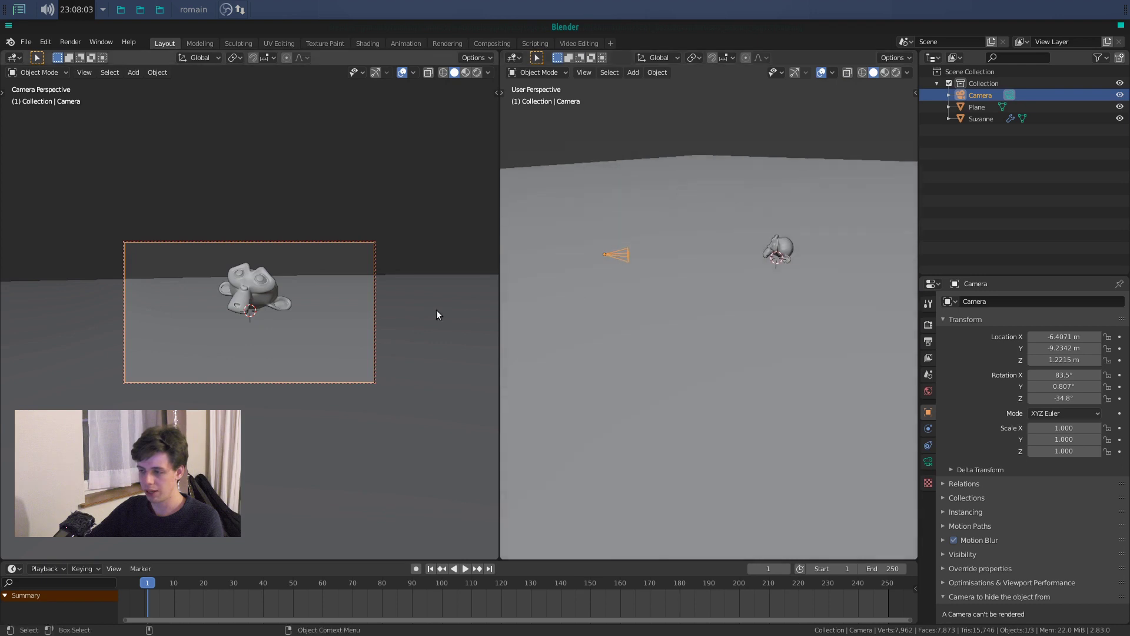
# Reframe the locked camera closer to the monkey from a higher angle and adjust its roll to near level
pyautogui.moveTo(293, 168); pyautogui.dragTo(284, 281, button='middle')
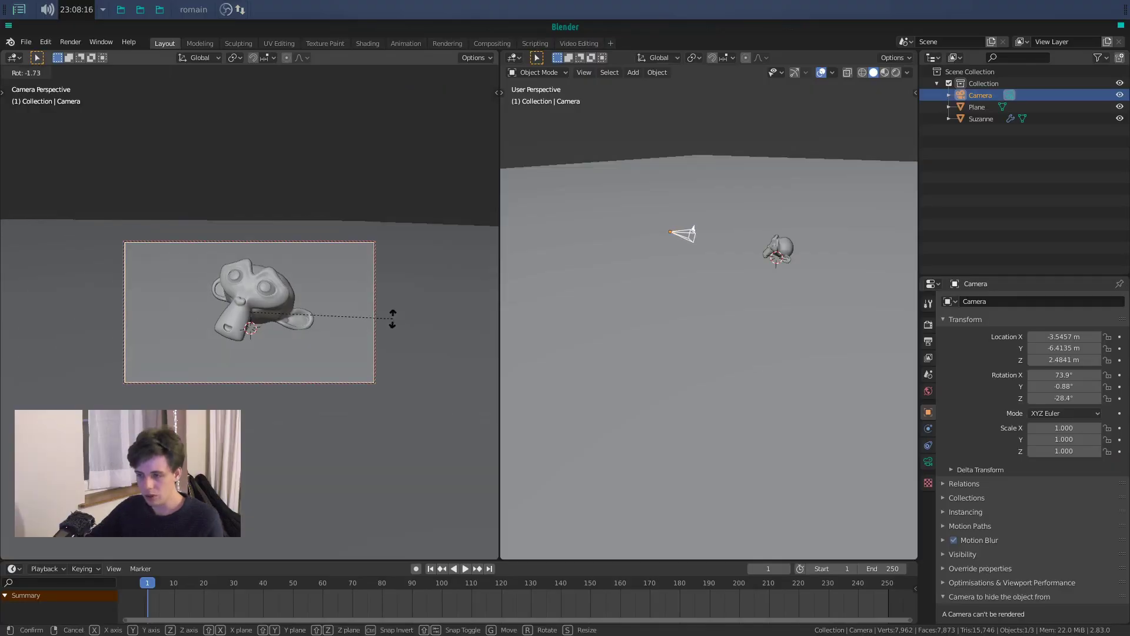
pyautogui.click(393, 320)
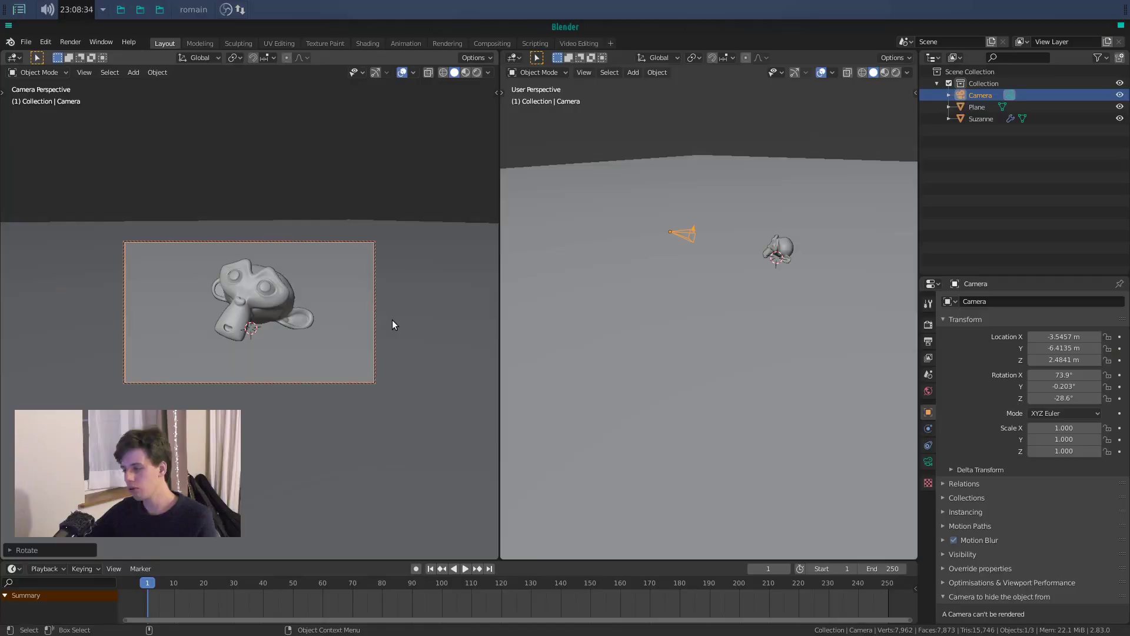
# Set the camera's focal length to 35 mm and move the camera closer so the monkey fills the frame
pyautogui.click(927, 463)
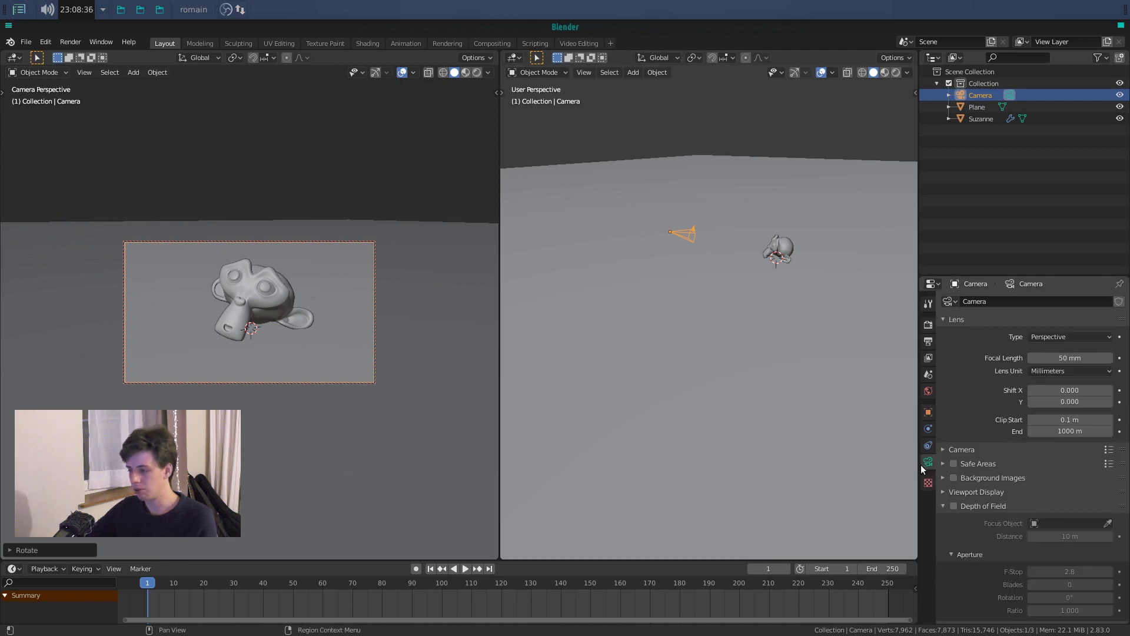
pyautogui.moveTo(1051, 360); pyautogui.dragTo(1115, 360)
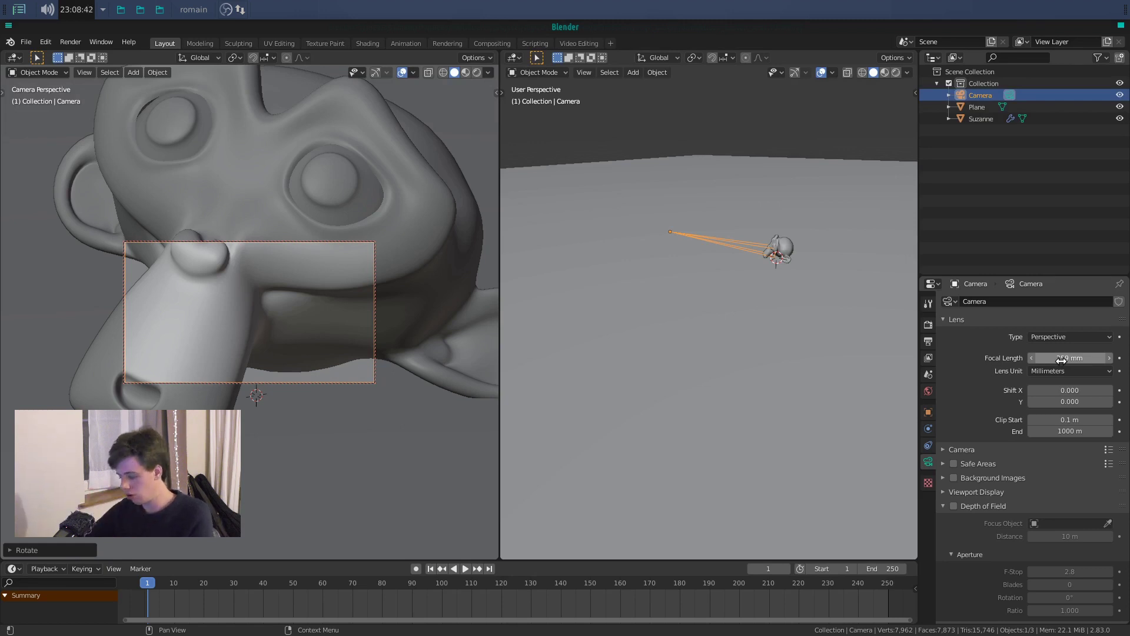
pyautogui.press('Return')
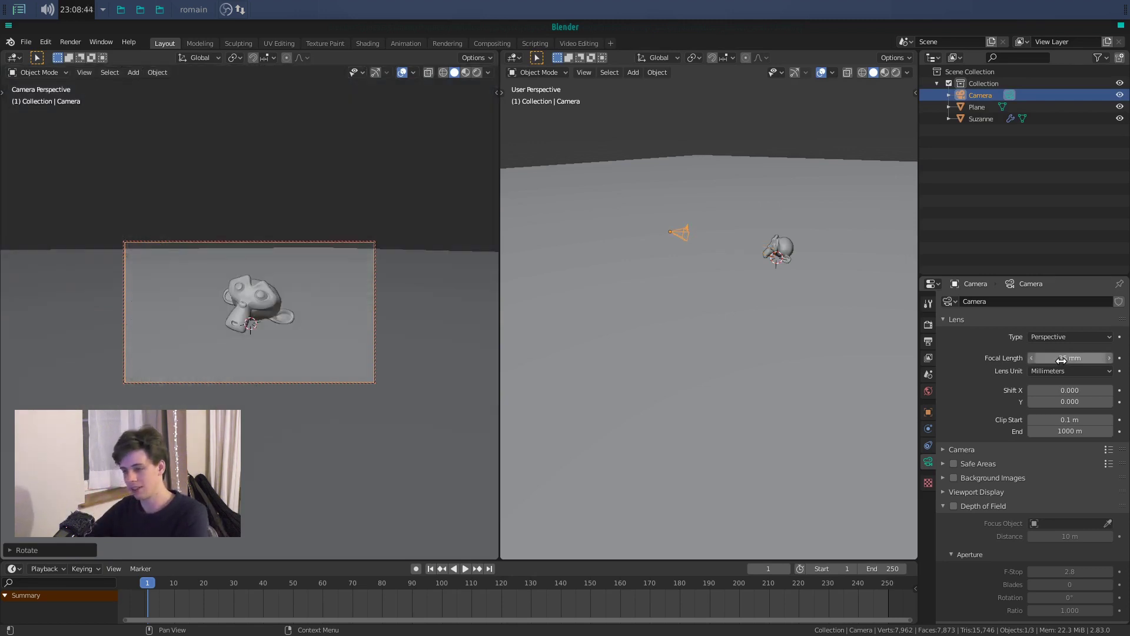
pyautogui.scroll(3, 288, 339)
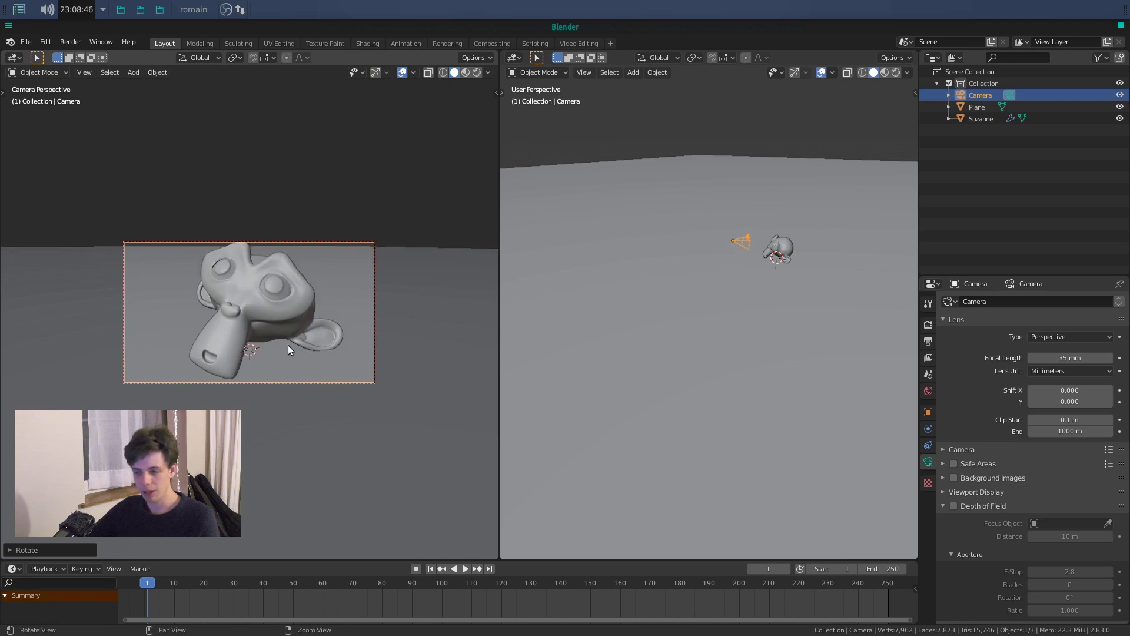
# Set the camera's focal length to 10 mm and move the camera close to the monkey at a low side angle
pyautogui.moveTo(287, 350)
pyautogui.mouseDown(button='middle')
pyautogui.moveTo(295, 334)
pyautogui.moveTo(345, 335)
pyautogui.moveTo(272, 338)
pyautogui.mouseUp(button='middle')
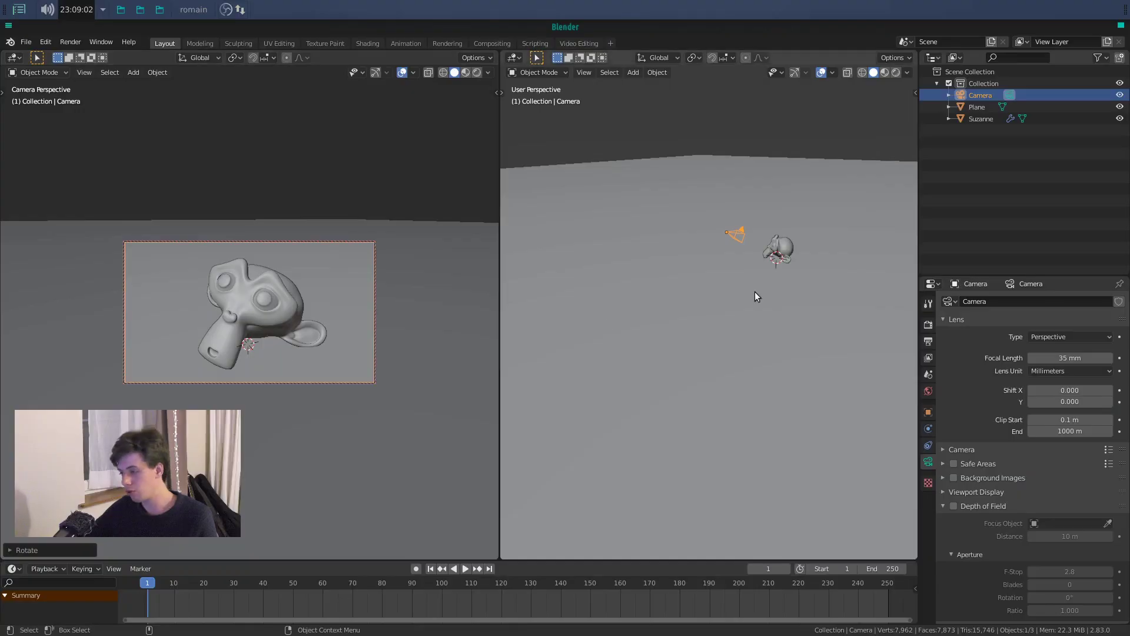
pyautogui.write('0')
pyautogui.press('Return')
pyautogui.moveTo(383, 327); pyautogui.dragTo(278, 320, button='middle')
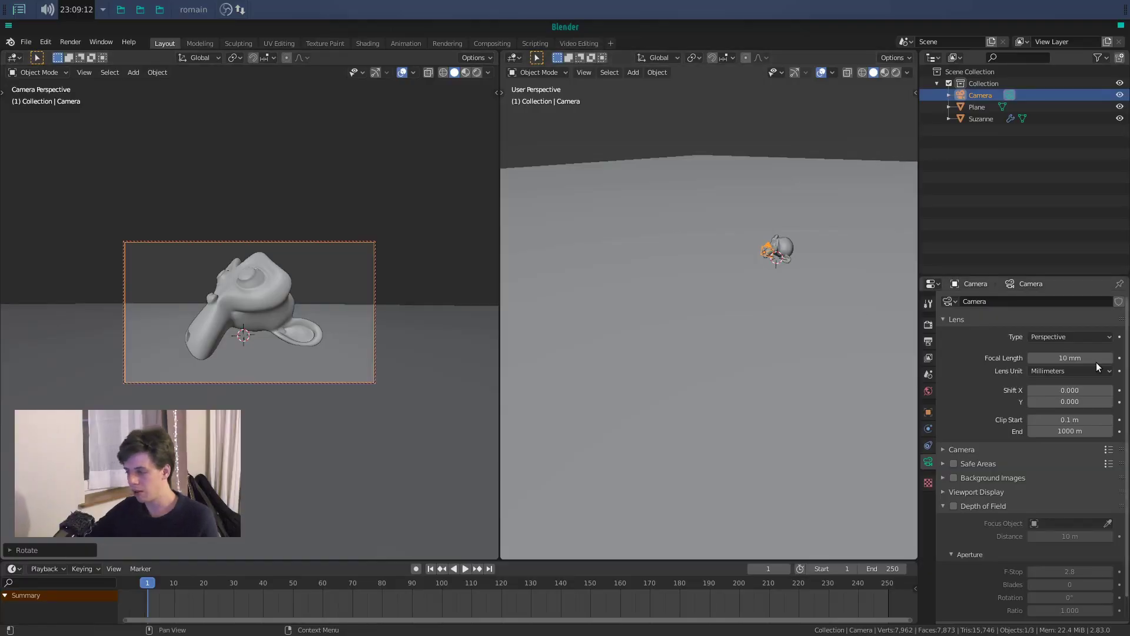
# Set the camera's focal length to 35 mm and pull the camera back until the whole monkey fits the frame
pyautogui.click(1075, 359)
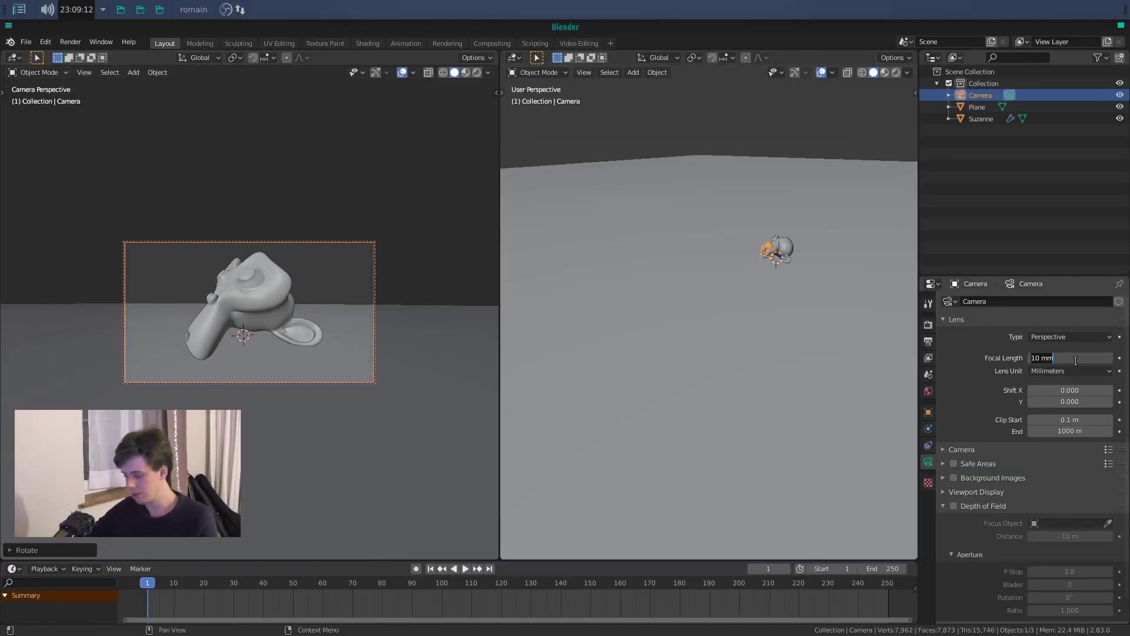
pyautogui.write('35')
pyautogui.press('Return')
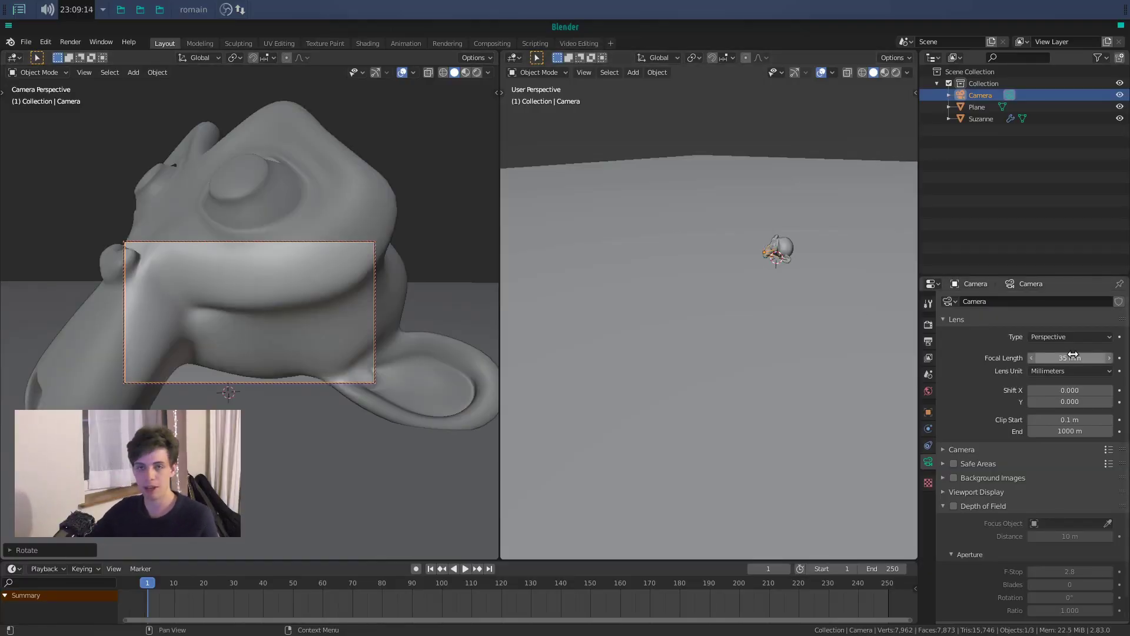
pyautogui.scroll(-6, 291, 313)
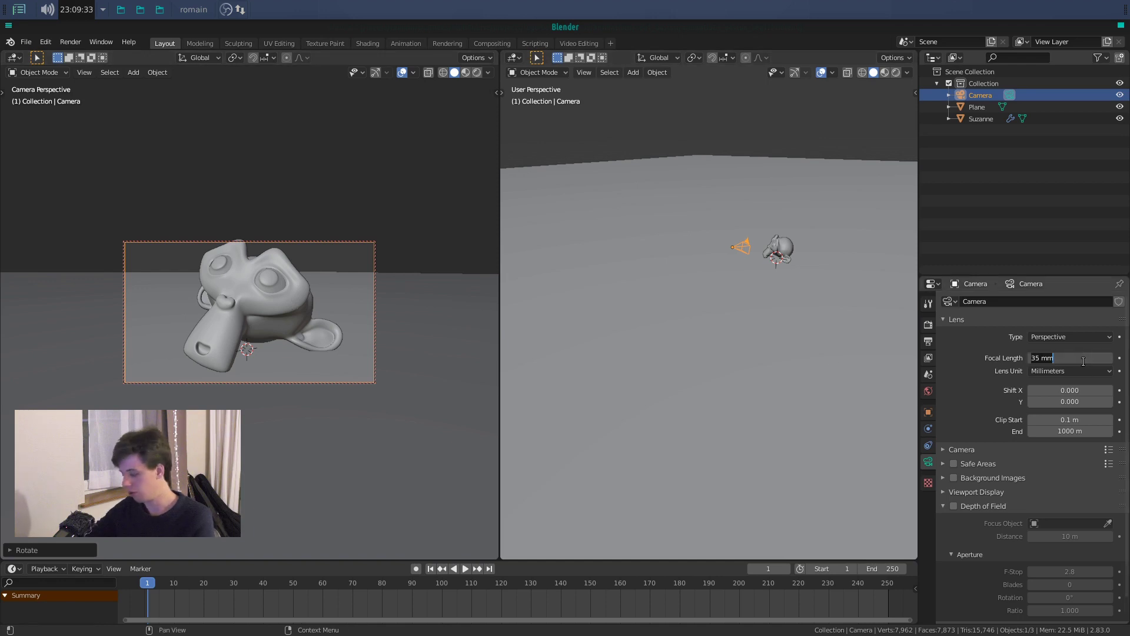
# Set the camera's focal length to 50 mm and reframe the monkey from farther back at a more frontal angle
pyautogui.write('0')
pyautogui.press('Return')
pyautogui.moveTo(214, 296); pyautogui.dragTo(234, 341, button='middle')
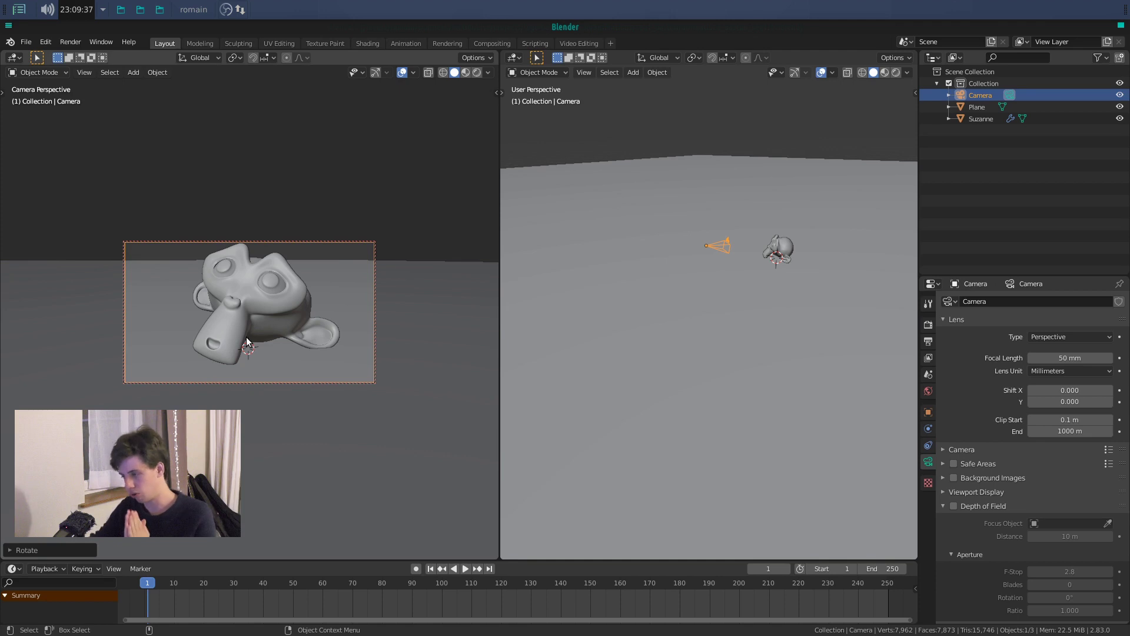
pyautogui.moveTo(248, 341)
pyautogui.mouseDown(button='middle')
pyautogui.moveTo(285, 332)
pyautogui.moveTo(267, 351)
pyautogui.mouseUp(button='middle')
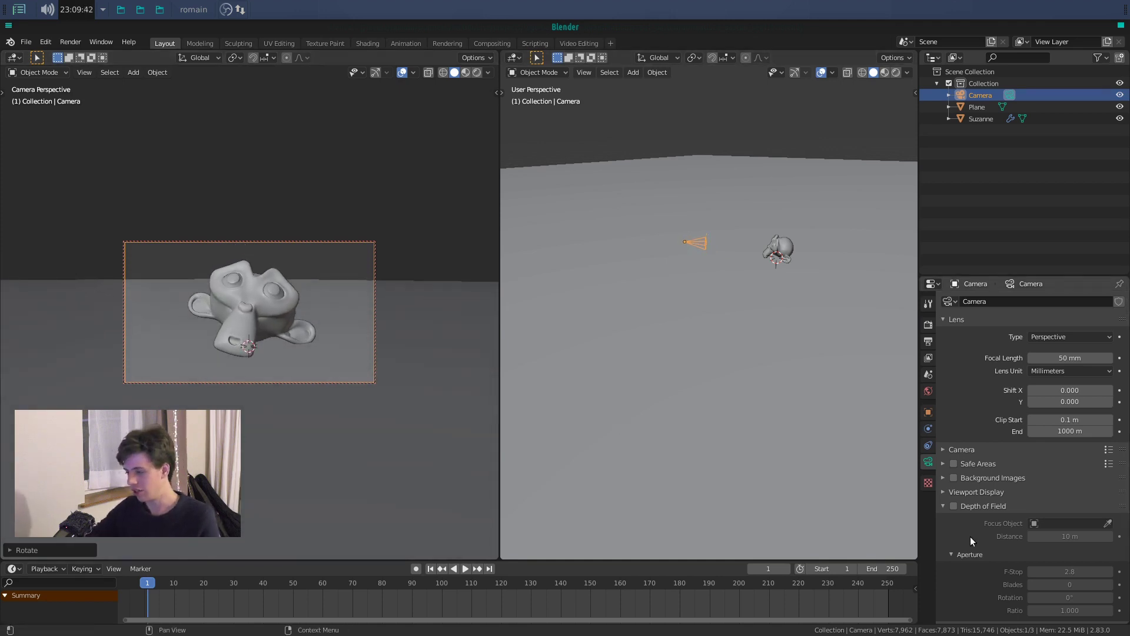
# Enable the Thirds composition guide in the camera's viewport display settings
pyautogui.click(944, 491)
pyautogui.scroll(-4, 948, 488)
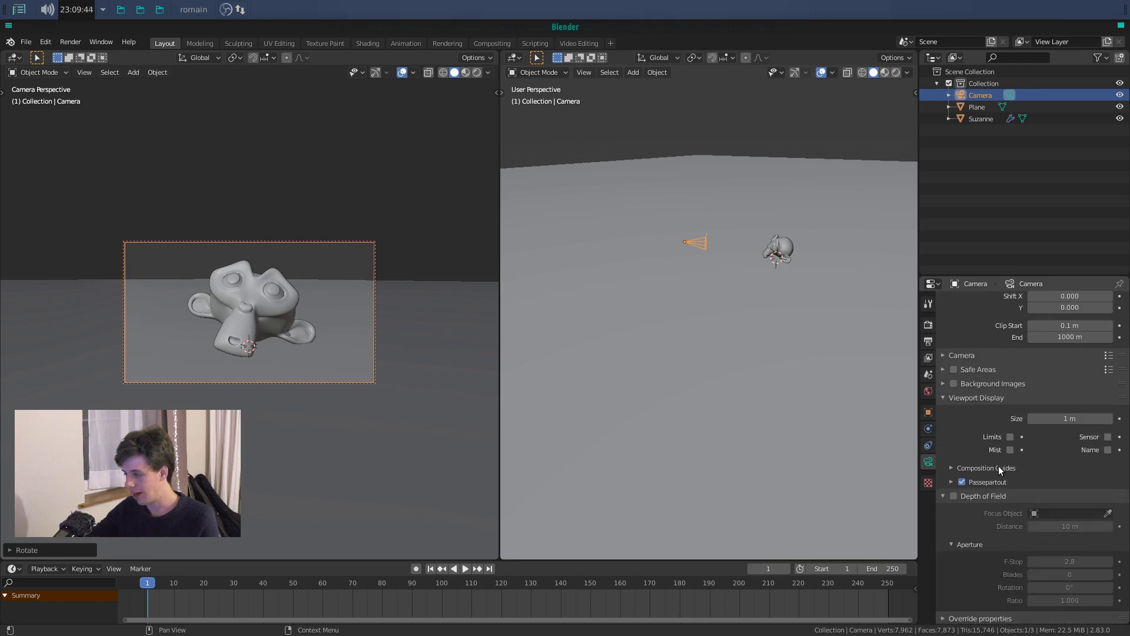
pyautogui.click(997, 467)
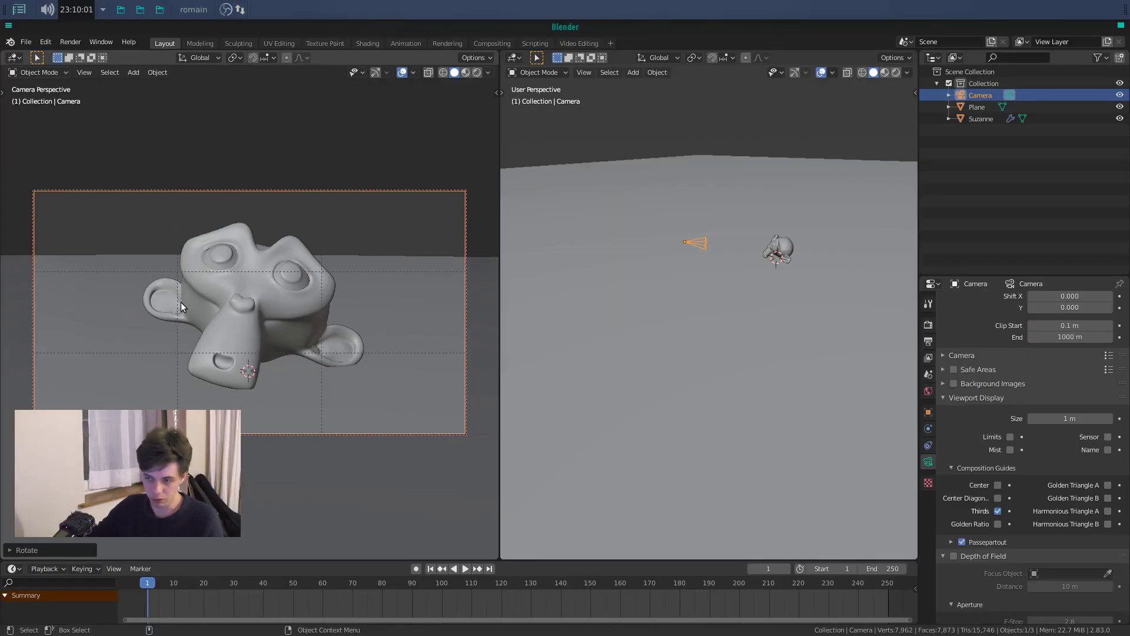
# Compose the monkey near the right-hand third line and keyframe the camera at frame 1 and, slightly orbited, at frame 41
pyautogui.moveTo(184, 394); pyautogui.dragTo(309, 335, button='middle')
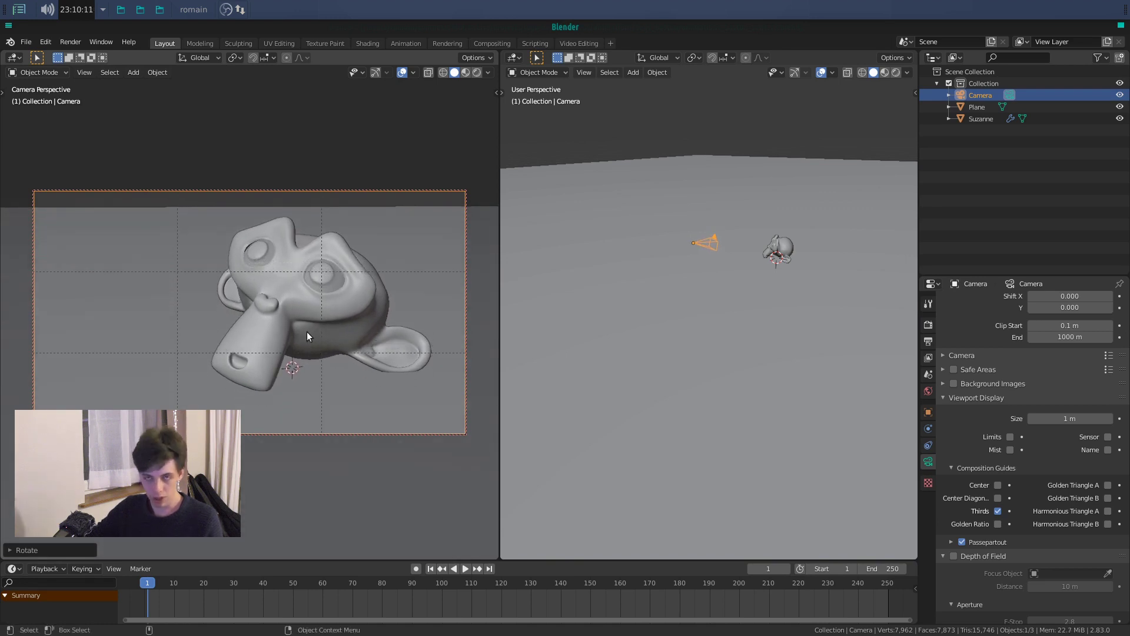
pyautogui.moveTo(433, 326); pyautogui.dragTo(358, 337, button='middle')
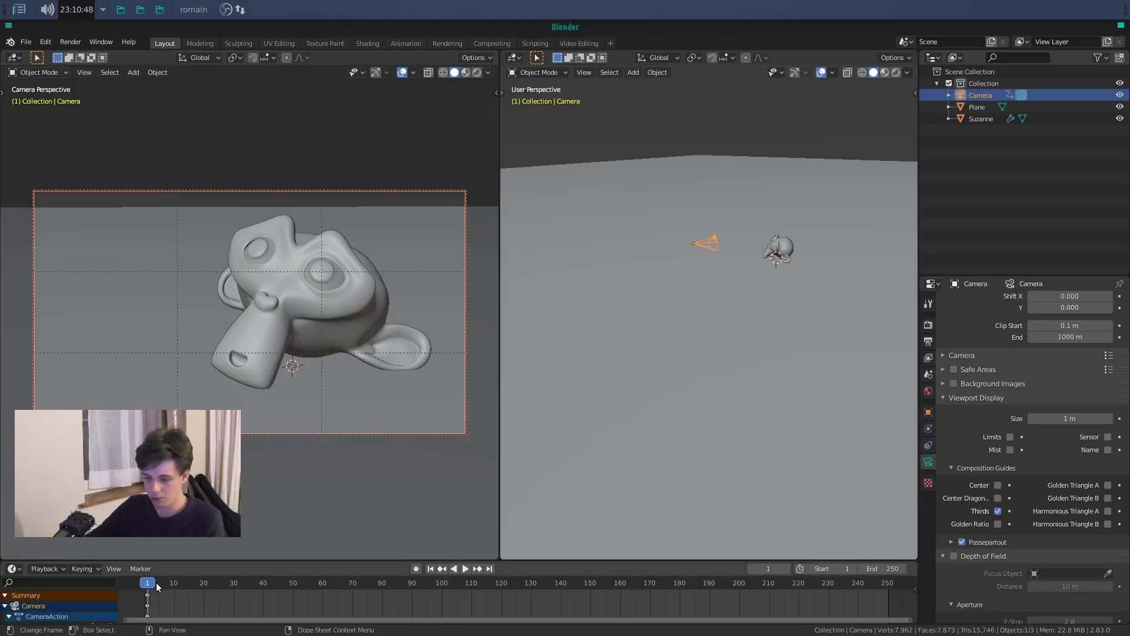
pyautogui.moveTo(156, 582); pyautogui.dragTo(266, 592)
pyautogui.moveTo(282, 360); pyautogui.dragTo(277, 366, button='middle')
pyautogui.press('i')
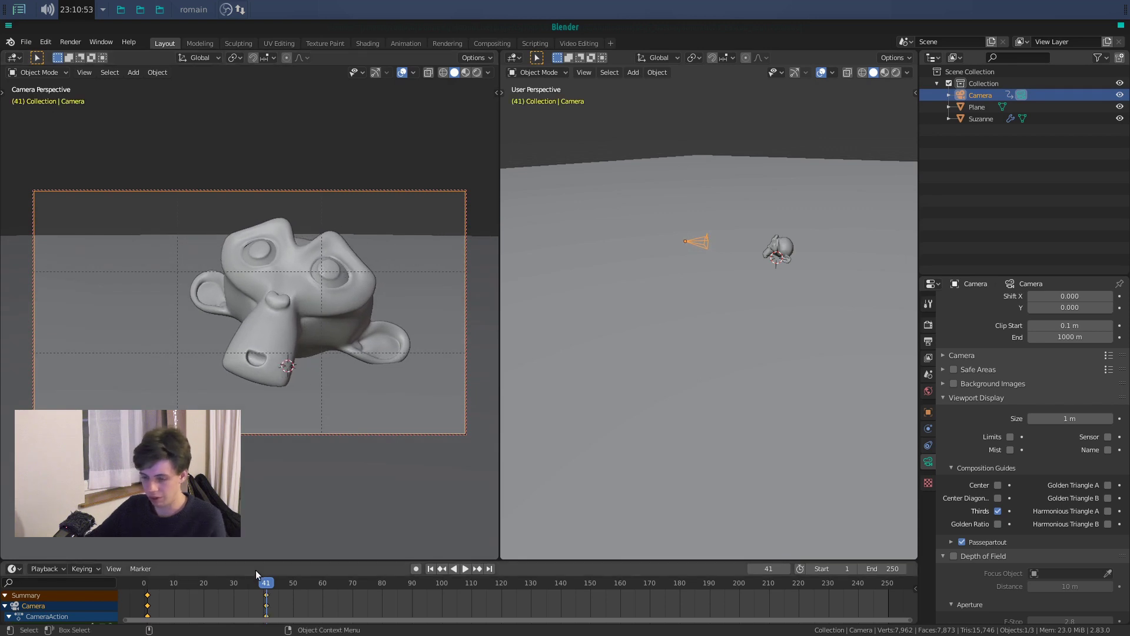
# Return to the start of the timeline and play back the keyframed camera move up to frame 41
pyautogui.moveTo(268, 584); pyautogui.dragTo(147, 584)
pyautogui.press('space')
pyautogui.moveTo(256, 597)
pyautogui.mouseDown()
pyautogui.moveTo(196, 599)
pyautogui.moveTo(266, 606)
pyautogui.mouseUp()
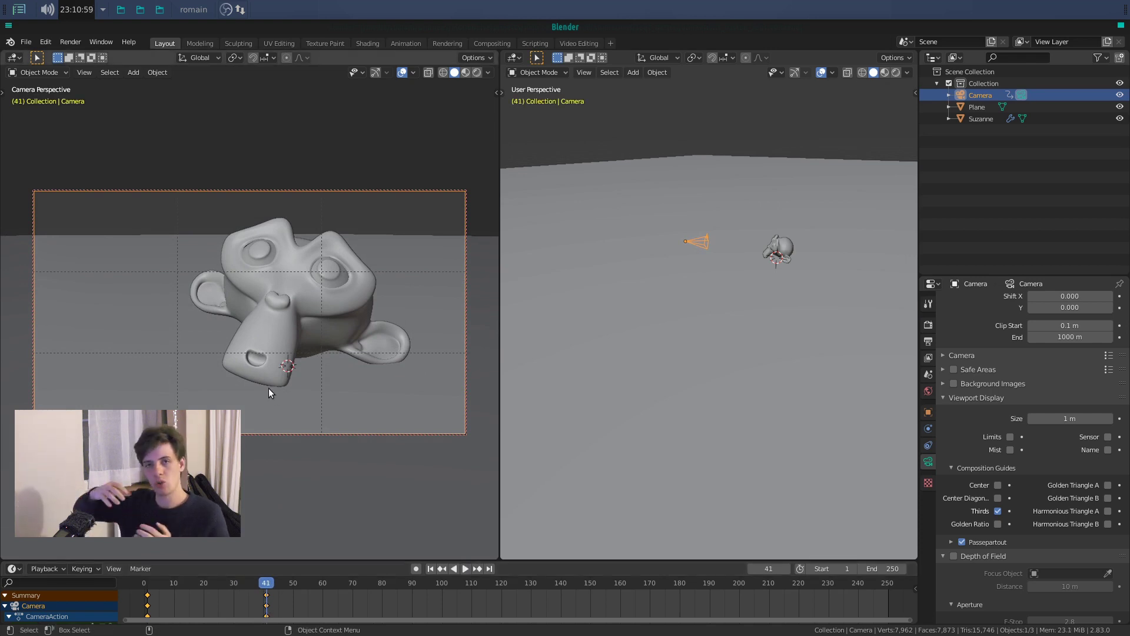
# Keyframe the camera at frame 42 looking down on the monkey from above
pyautogui.press('Right')
pyautogui.moveTo(249, 351); pyautogui.dragTo(256, 494, button='middle')
pyautogui.press('i')
pyautogui.click(280, 465)
# Play and scrub the timeline around frames 41 and 42 to review the abrupt camera change
pyautogui.moveTo(273, 588); pyautogui.dragTo(233, 588)
pyautogui.press('space')
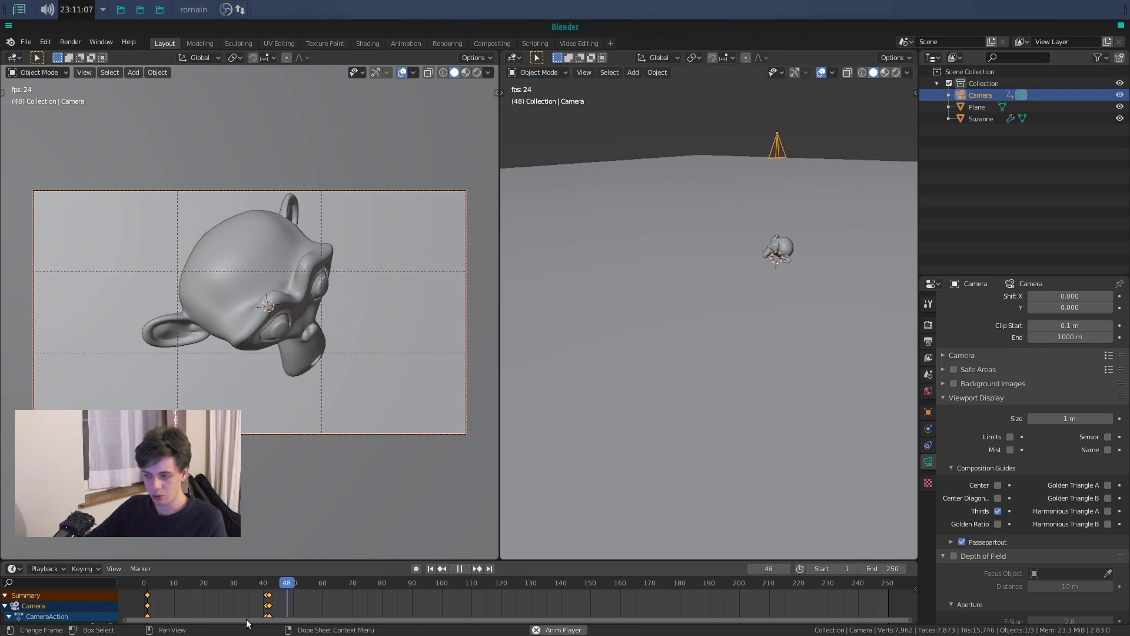
pyautogui.click(175, 581)
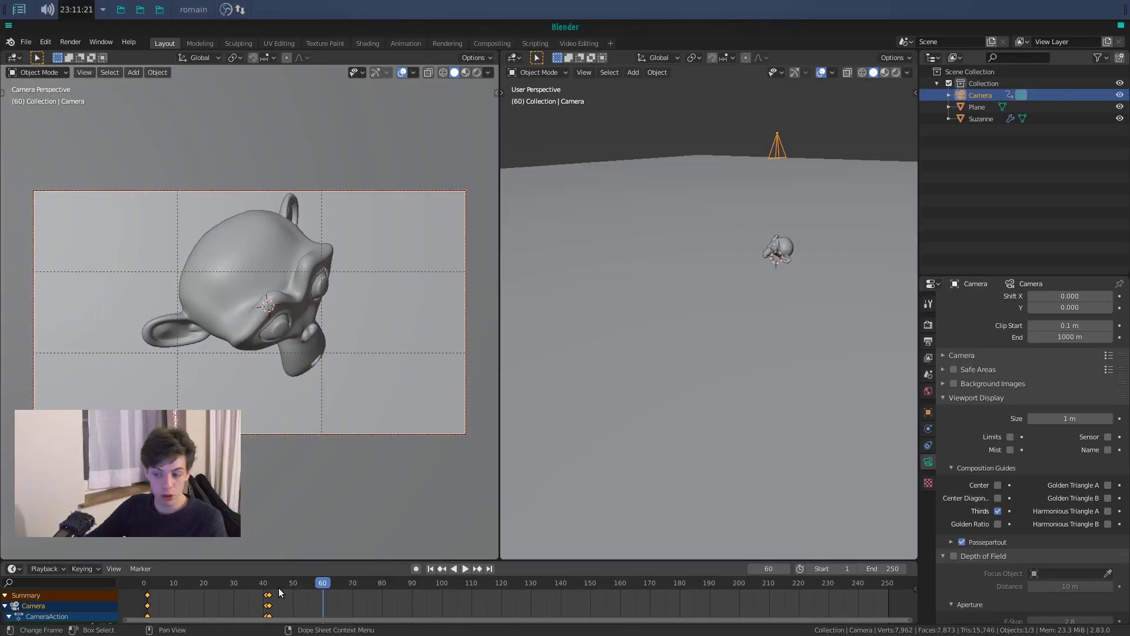
pyautogui.moveTo(277, 588); pyautogui.dragTo(234, 590)
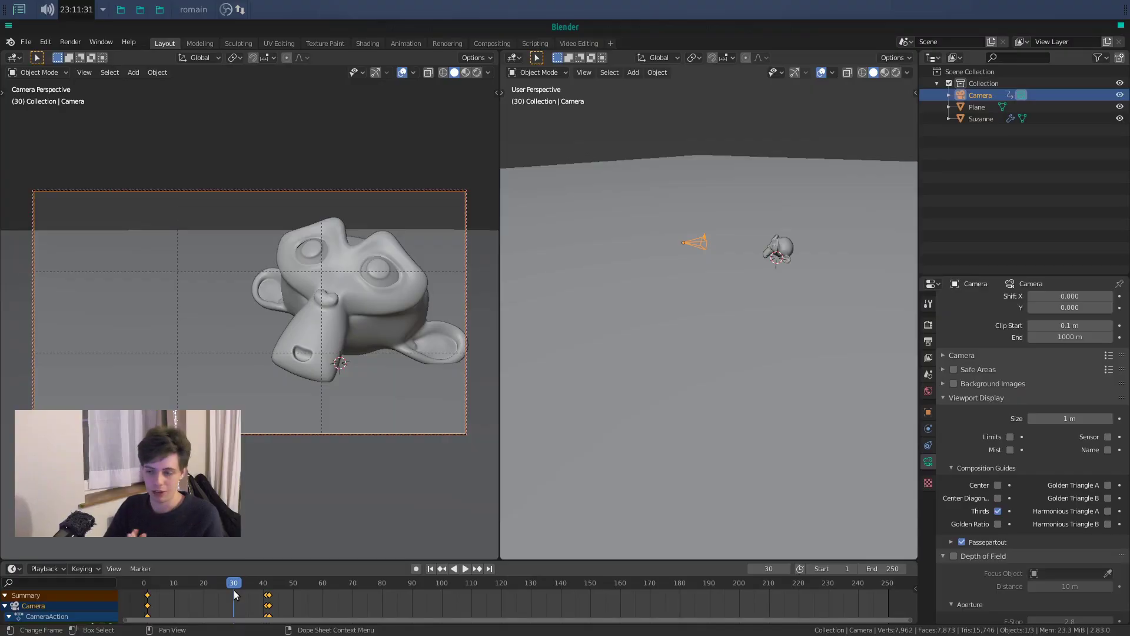
# Delete the camera's keyframe at frame 42 and play the animation briefly
pyautogui.click(270, 595)
pyautogui.press('space')
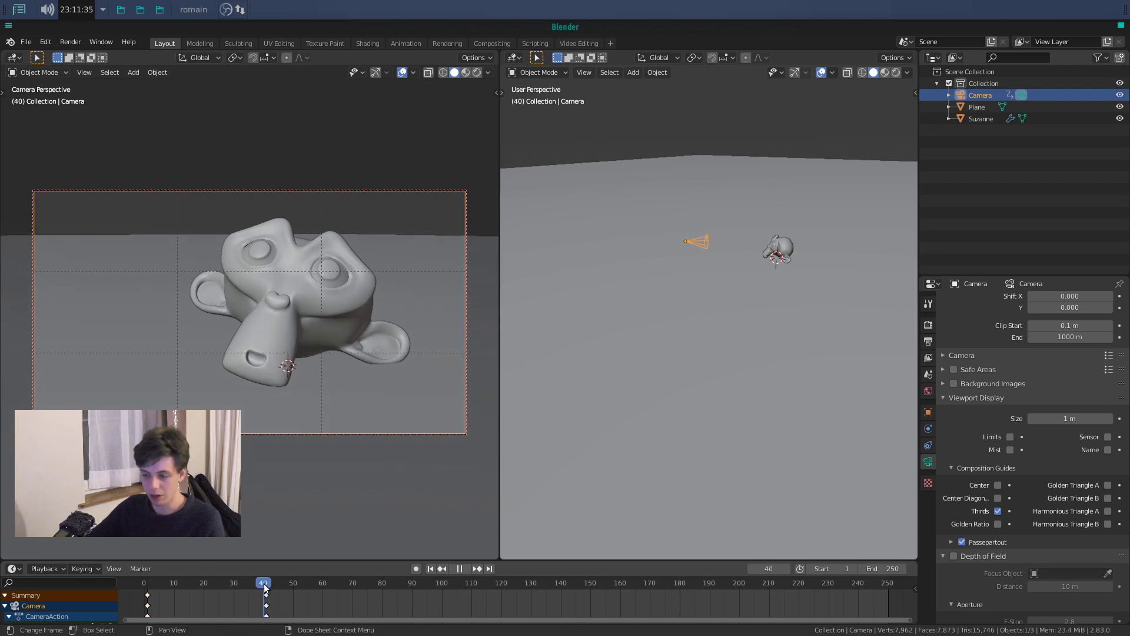
pyautogui.press('space')
# Duplicate the camera, place the copy above the original, and clear the copy's keyframes
pyautogui.hotkey('shift', 'a')
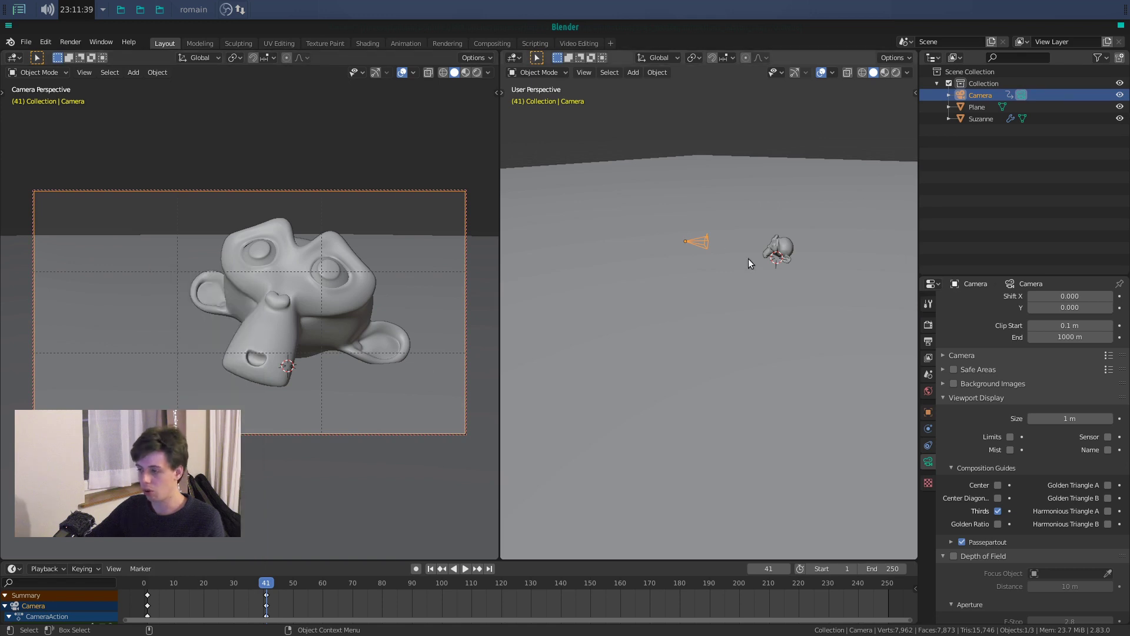
pyautogui.hotkey('shift', 'd')
pyautogui.click(723, 225)
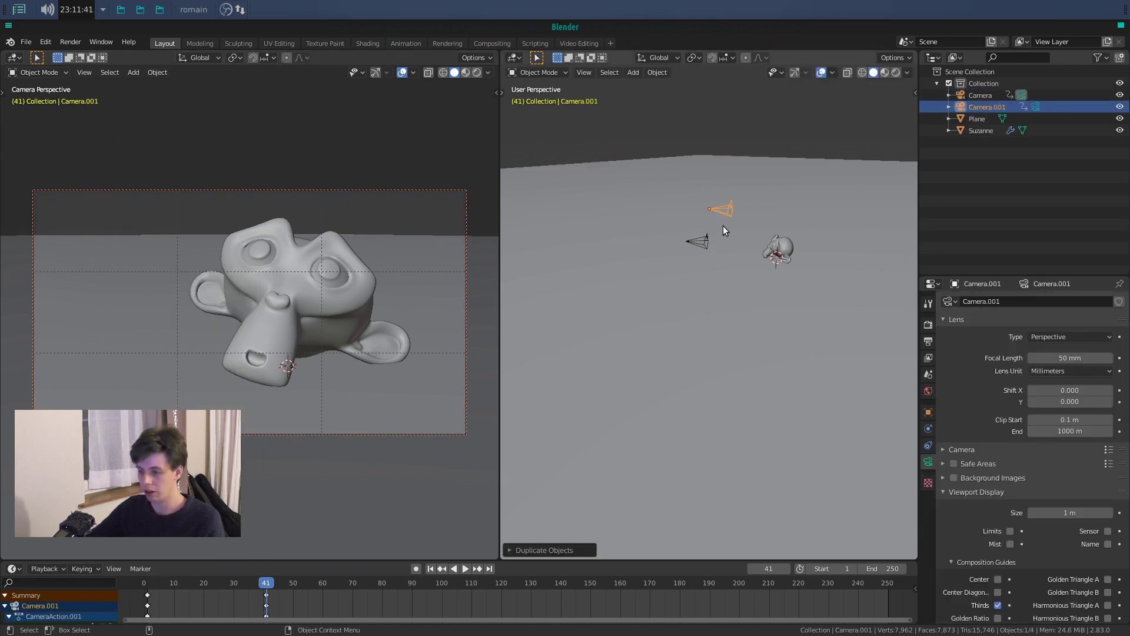
pyautogui.click(545, 460)
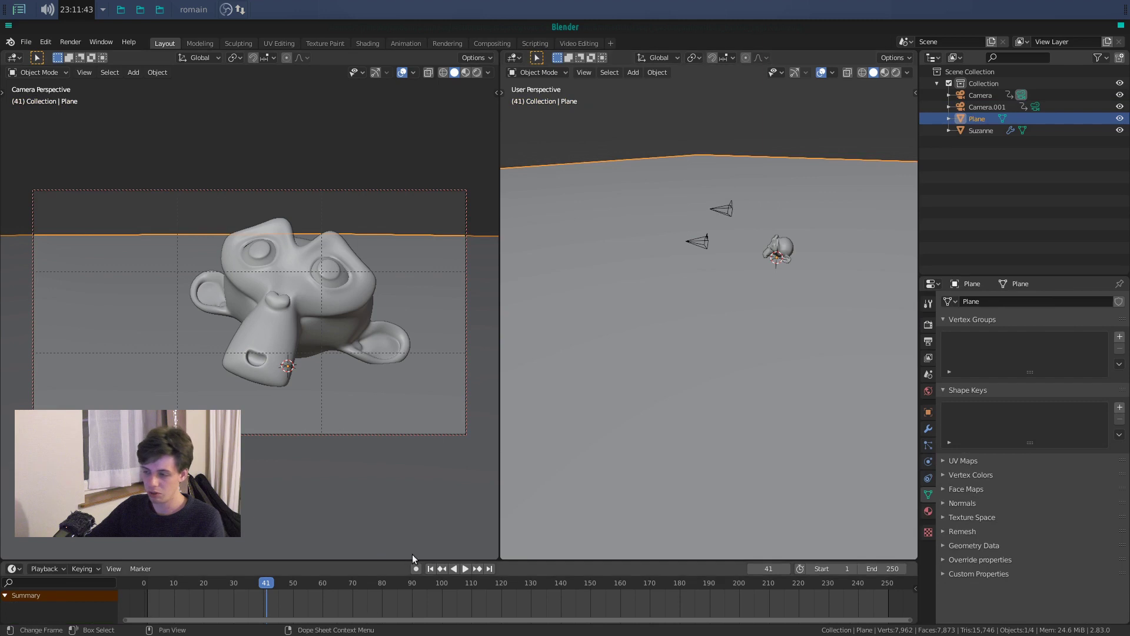
pyautogui.click(723, 214)
pyautogui.hotkey('alt', 'shift', 'i')
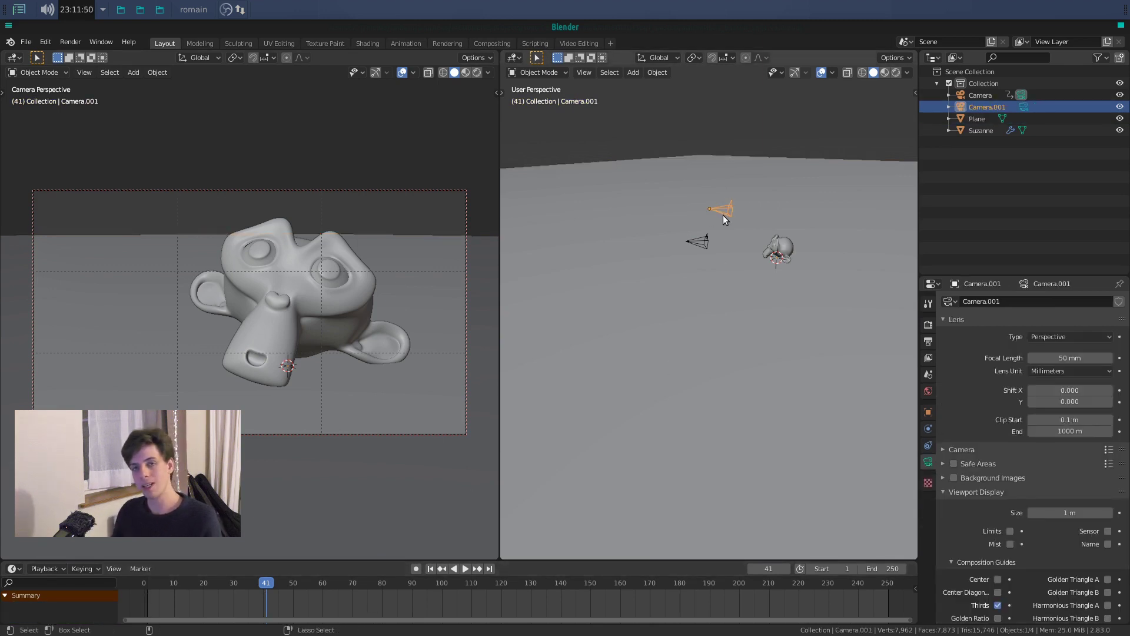
# Make the duplicate the active camera and keyframe it at frames 41 and 76, viewing the monkey from its other side
pyautogui.press('ctrl+KP_0')
pyautogui.moveTo(622, 344); pyautogui.dragTo(256, 322, button='middle')
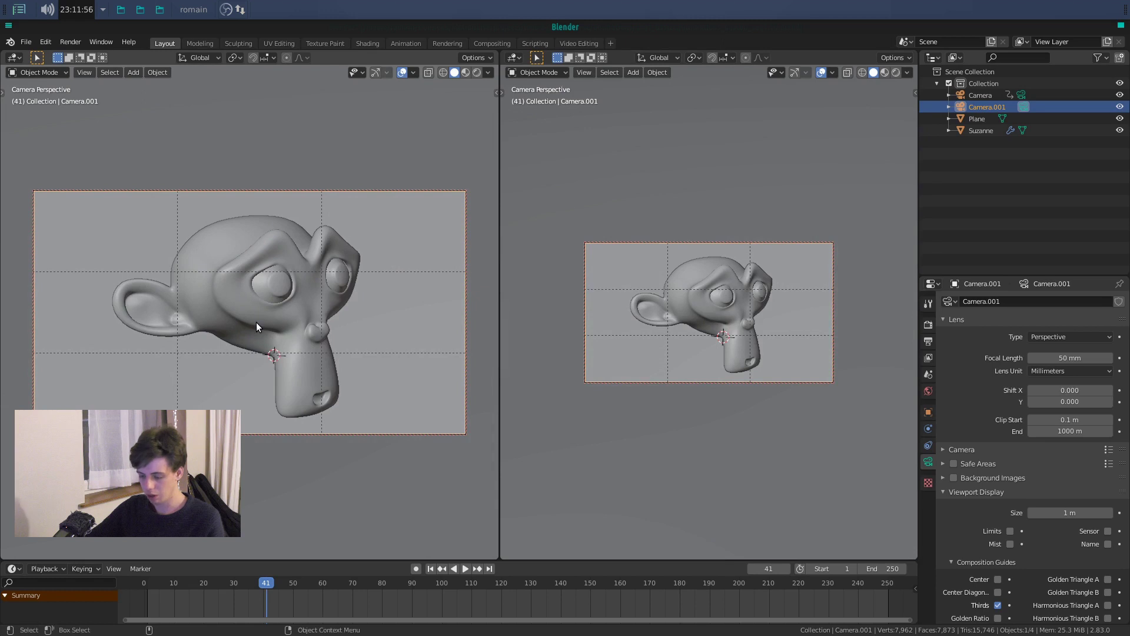
pyautogui.press('i')
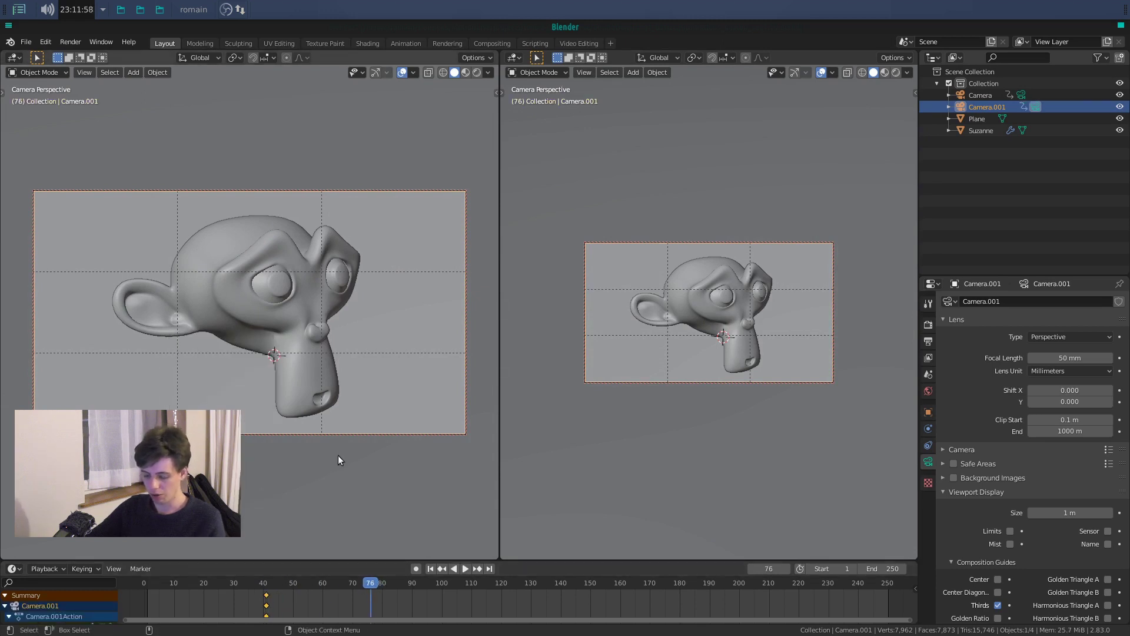
pyautogui.press('r')
pyautogui.click(354, 414)
# Scrub the timeline to review the duplicate's move, checking the original camera's keyframes as well
pyautogui.moveTo(374, 587); pyautogui.dragTo(346, 586)
pyautogui.click(271, 601)
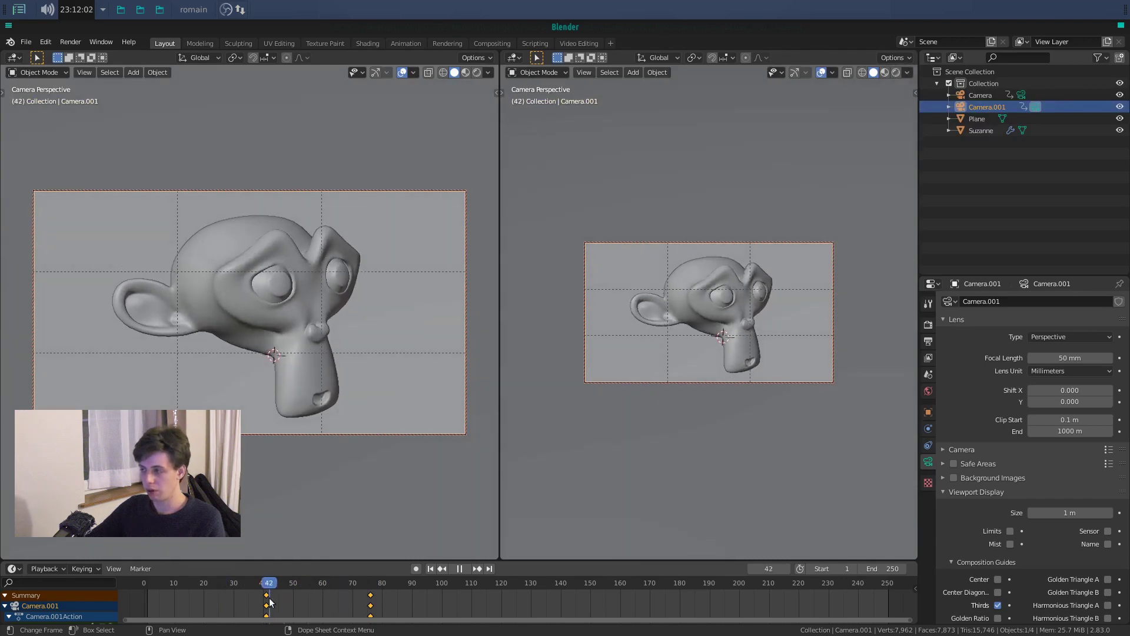
pyautogui.click(983, 94)
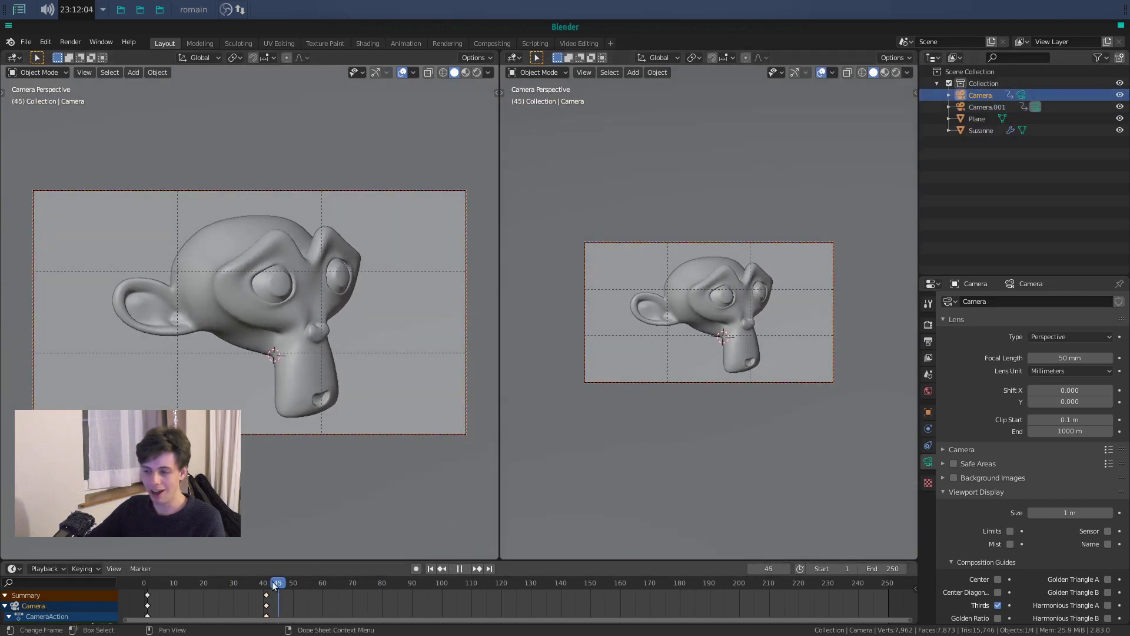
pyautogui.click(340, 602)
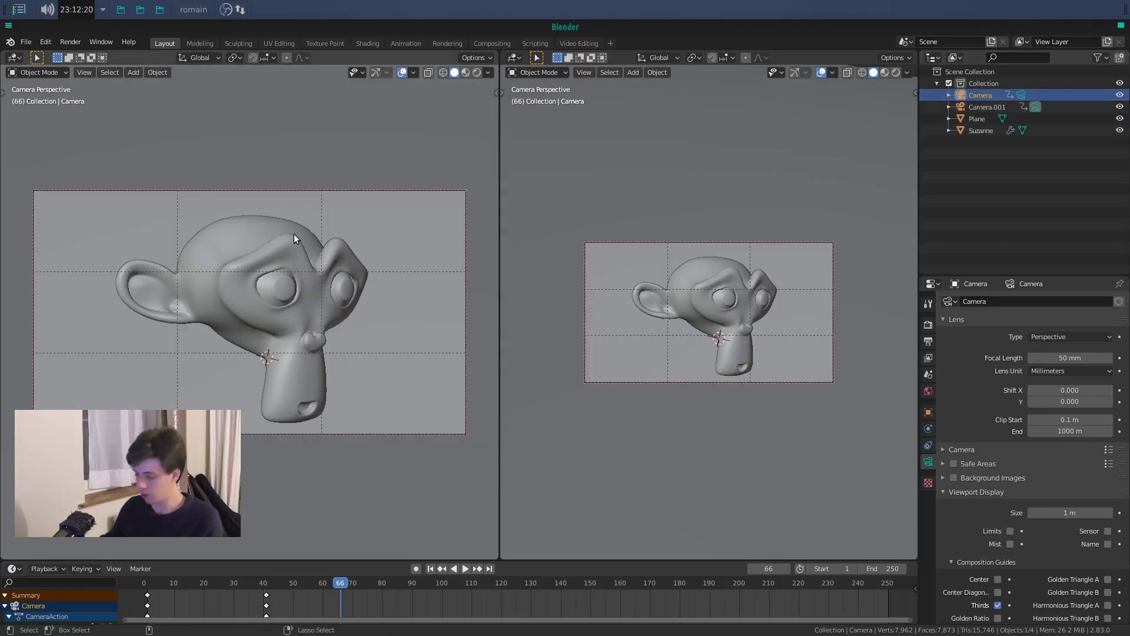
# Set Camera.001 as the active scene camera and scrub the timeline through its view
pyautogui.hotkey('ctrl', 'z')
pyautogui.moveTo(231, 584); pyautogui.dragTo(199, 598)
pyautogui.click(987, 107)
pyautogui.press('ctrl+KP_0')
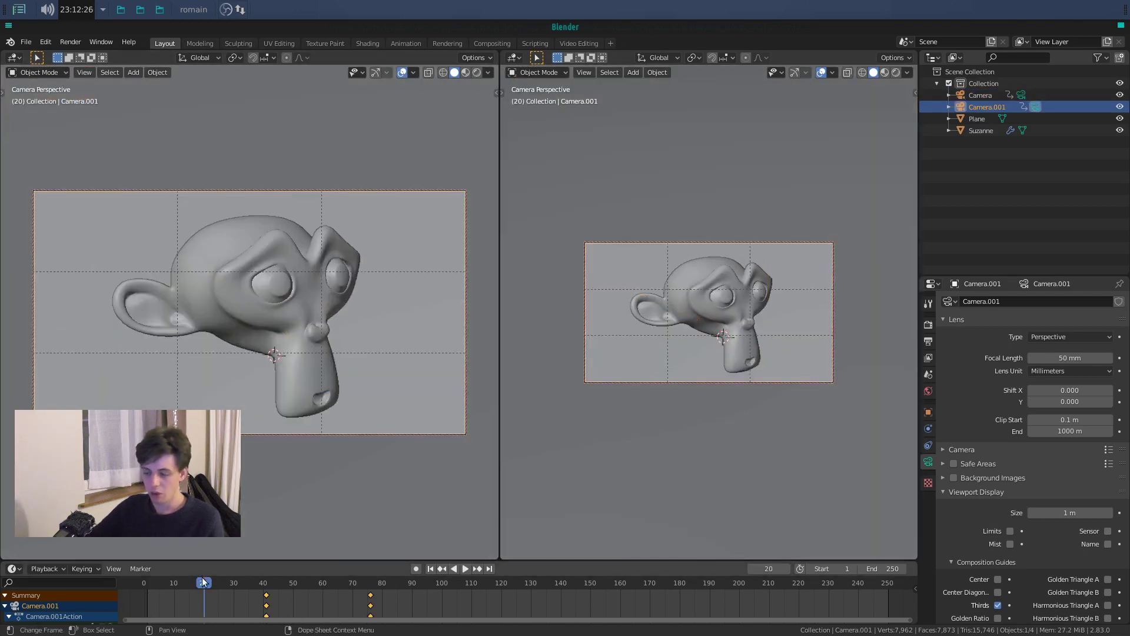
pyautogui.moveTo(292, 587); pyautogui.dragTo(222, 591)
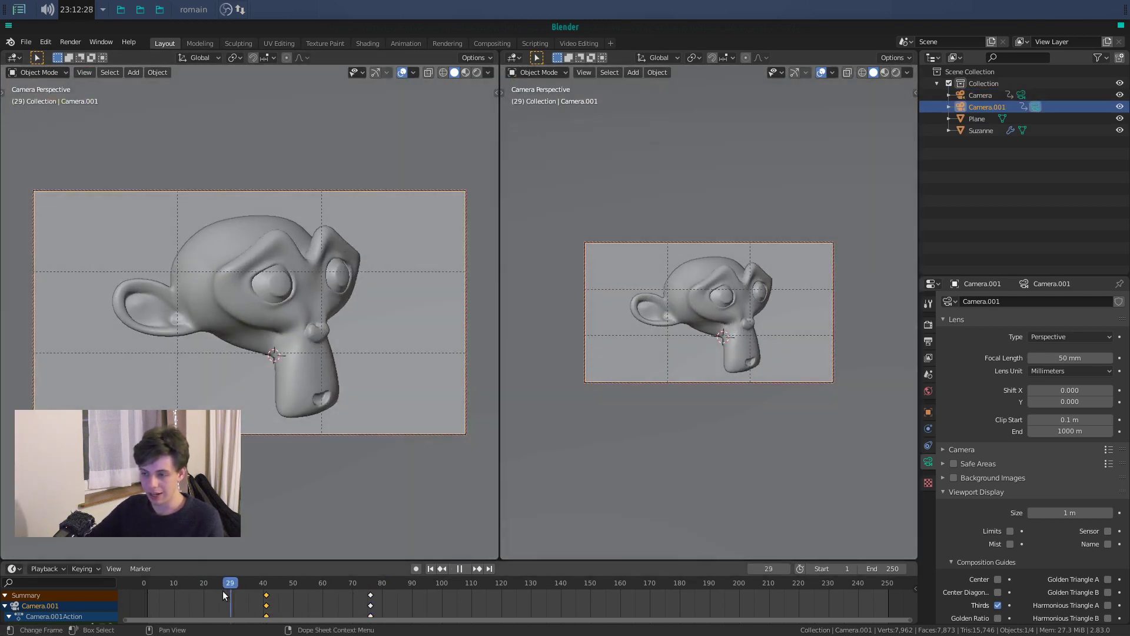
# Examine the placement of both cameras around the monkey in a free perspective, comparing it with the active camera's view
pyautogui.press('KP_0')
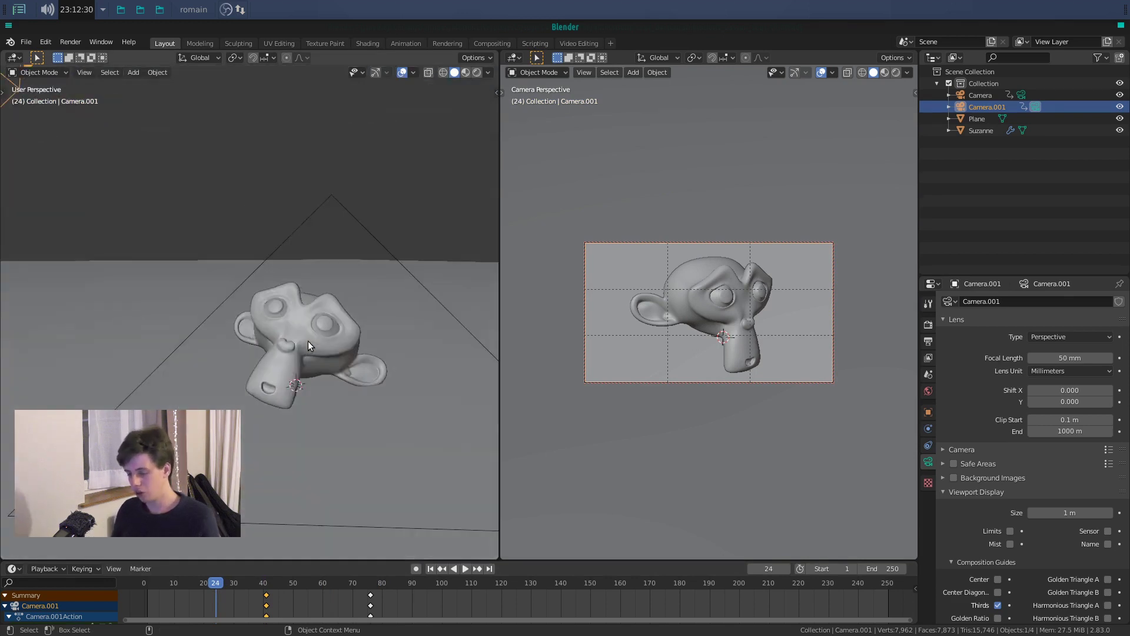
pyautogui.scroll(-5, 287, 183)
pyautogui.moveTo(284, 187); pyautogui.dragTo(260, 191, button='middle')
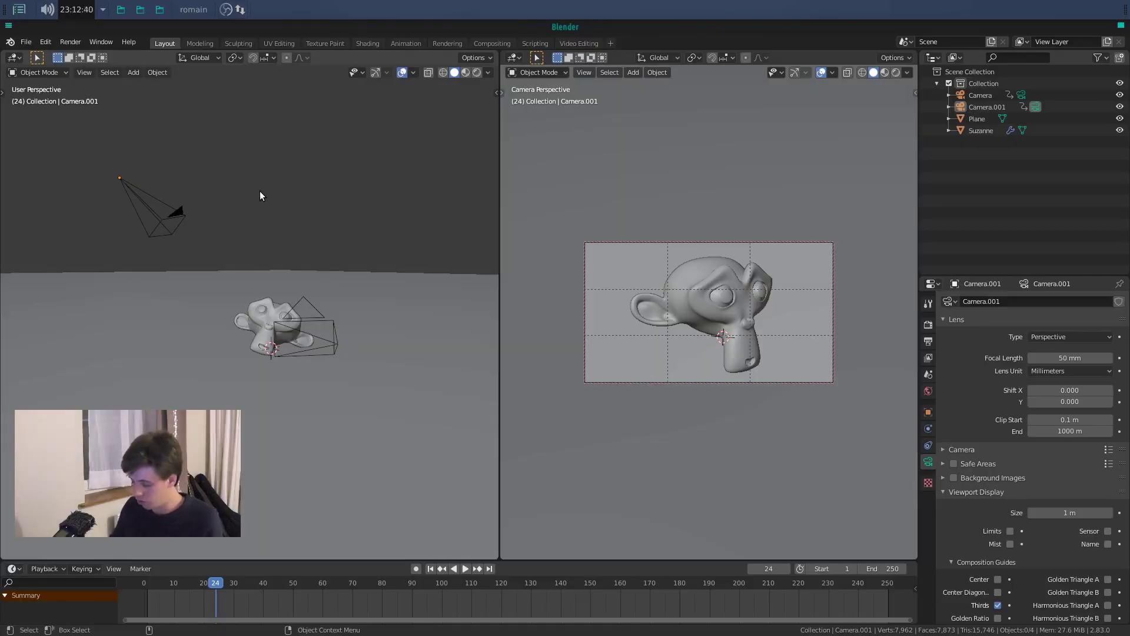
pyautogui.press('KP_0')
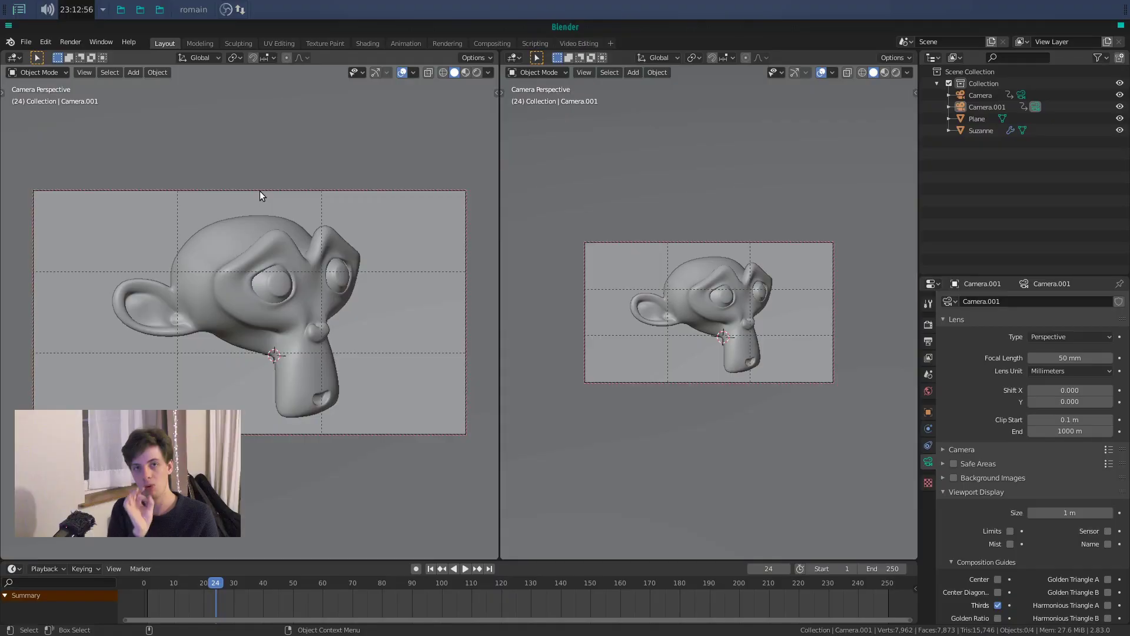
pyautogui.press('KP_0')
pyautogui.moveTo(259, 191); pyautogui.dragTo(269, 278, button='middle')
pyautogui.moveTo(341, 199); pyautogui.dragTo(329, 177, button='middle')
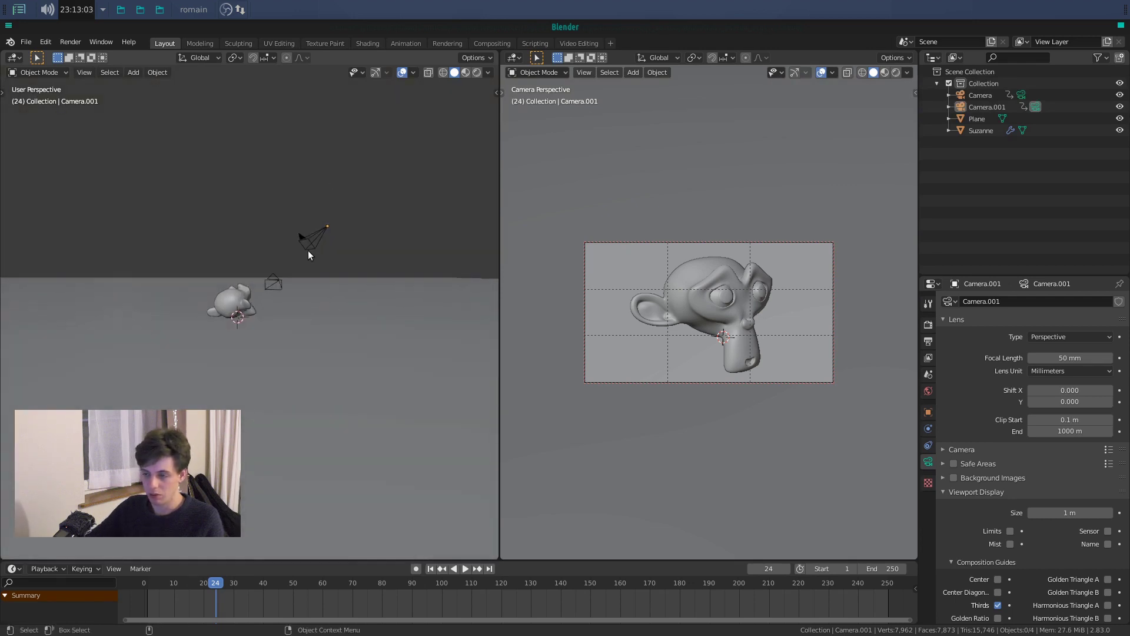
# Delete both existing cameras and add a new camera to the scene
pyautogui.keyDown('shift'); pyautogui.click(282, 280); pyautogui.keyUp('shift')
pyautogui.press('Delete')
pyautogui.scroll(3, 282, 280)
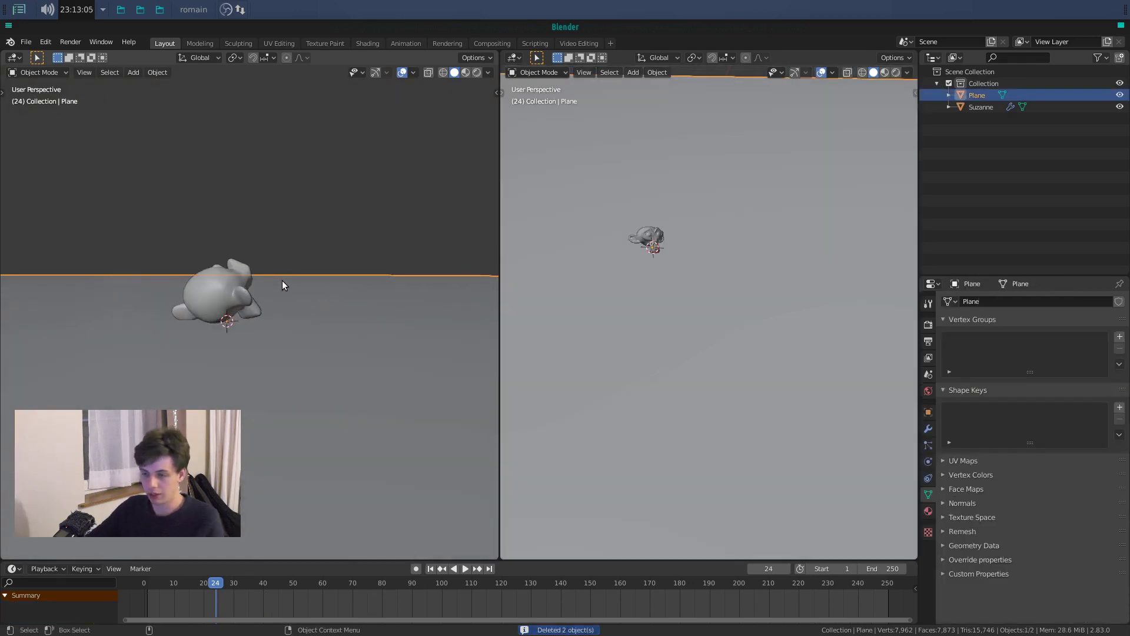
pyautogui.hotkey('shift', 'a')
pyautogui.click(65, 493)
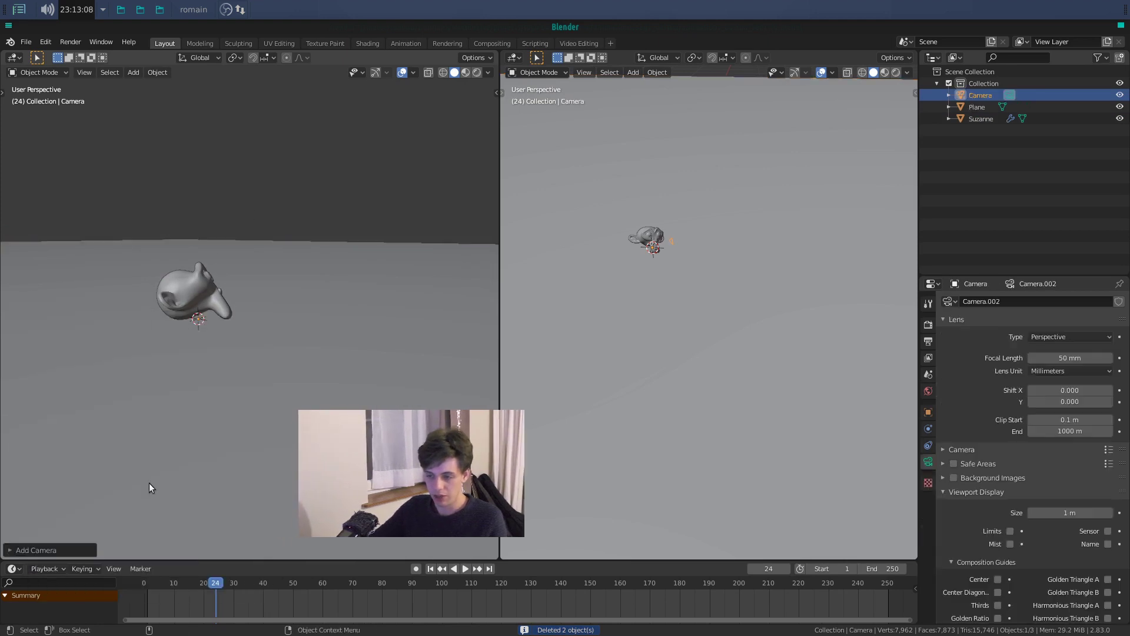
# Move and rotate the new camera into a position in front of the monkey, pointing toward it
pyautogui.moveTo(151, 487); pyautogui.dragTo(289, 346, button='middle')
pyautogui.press('g')
pyautogui.moveTo(333, 244); pyautogui.dragTo(238, 323, button='middle')
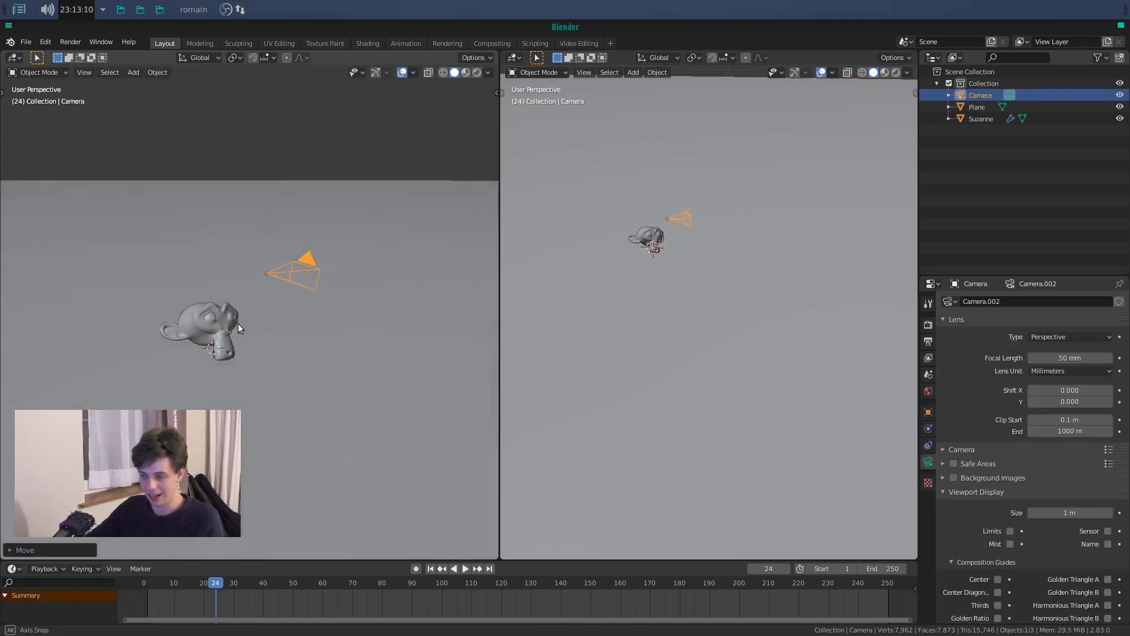
pyautogui.moveTo(310, 309); pyautogui.dragTo(399, 306, button='middle')
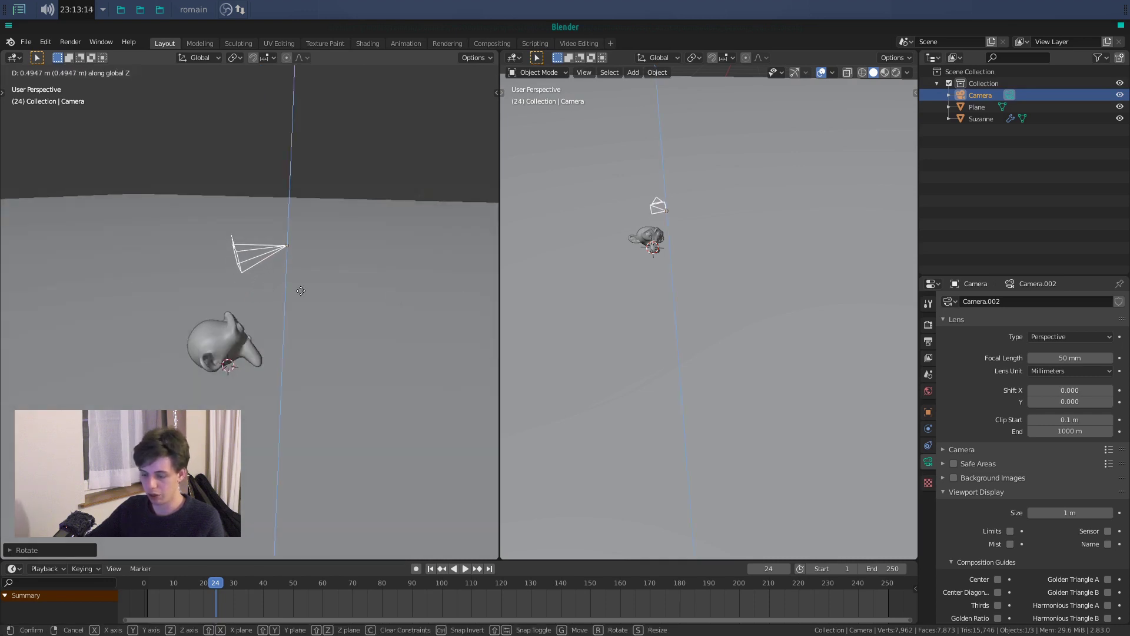
pyautogui.moveTo(233, 325)
pyautogui.mouseDown(button='middle')
pyautogui.moveTo(247, 353)
pyautogui.moveTo(236, 342)
pyautogui.mouseUp(button='middle')
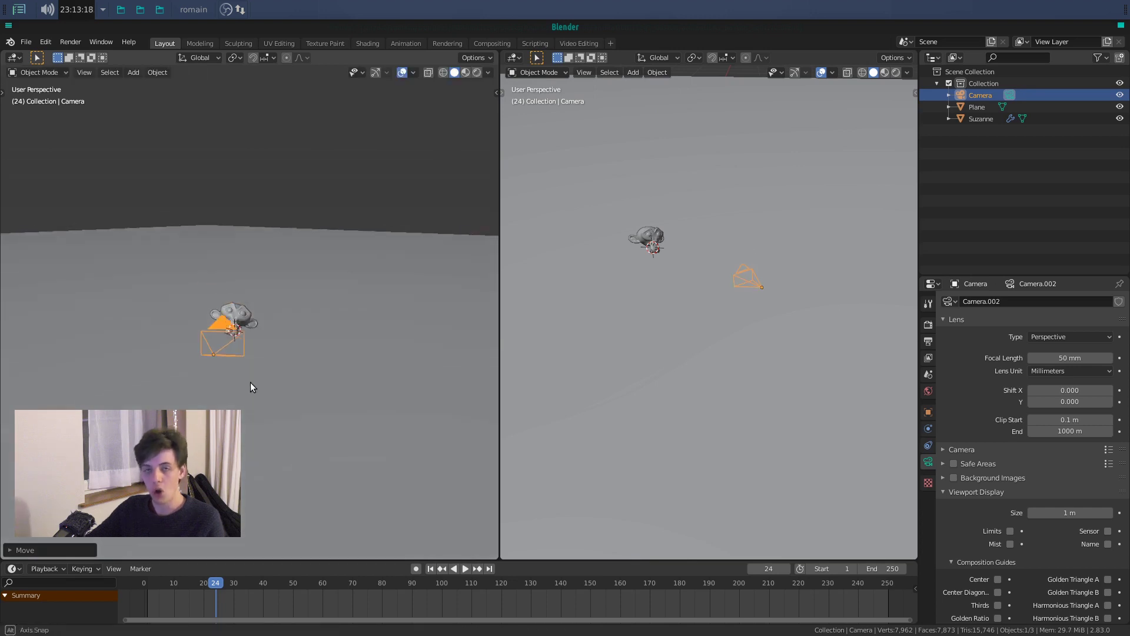